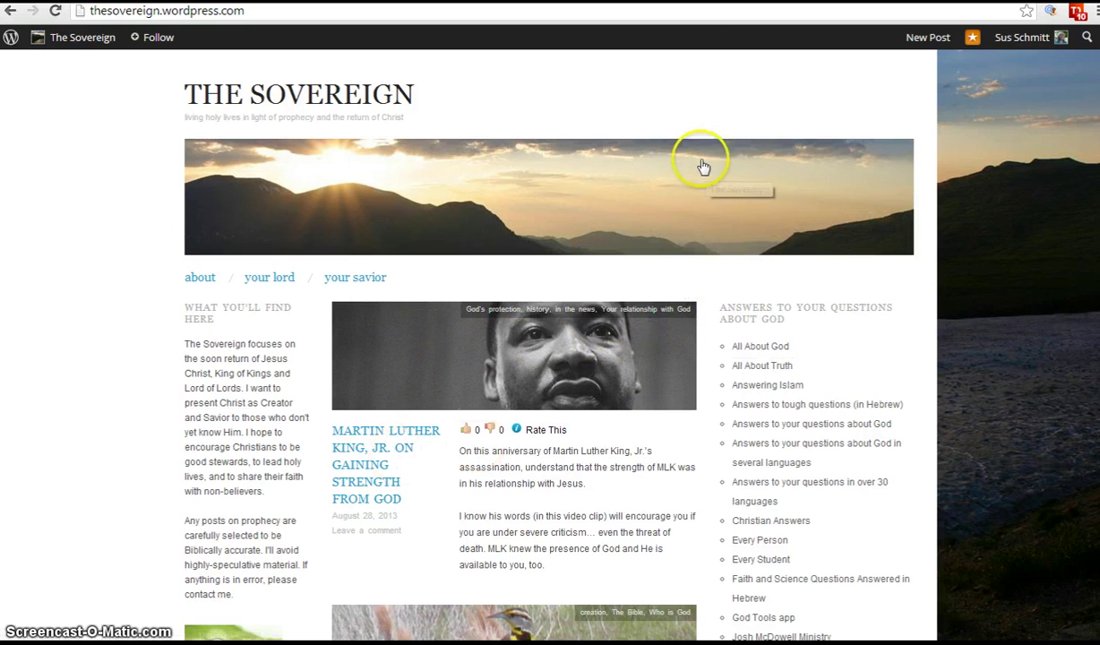
# Switch to the Equipping for eMinistry blog, look through its home page and open the Photos from CSU article
pyautogui.click(668, 1)
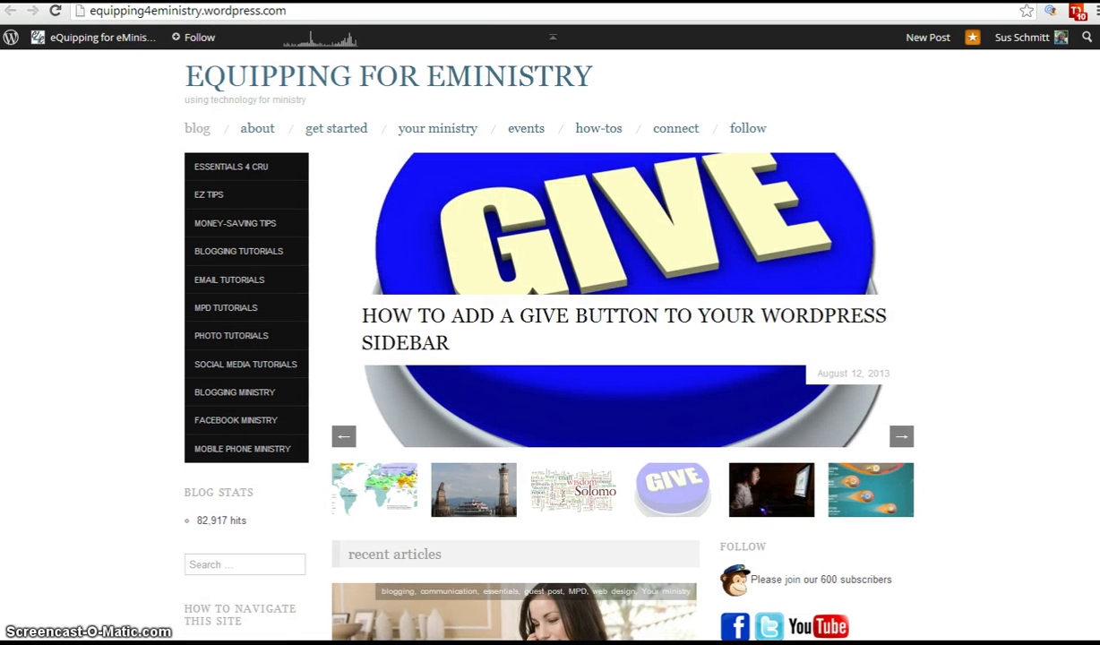
pyautogui.scroll(-3, 538, 448)
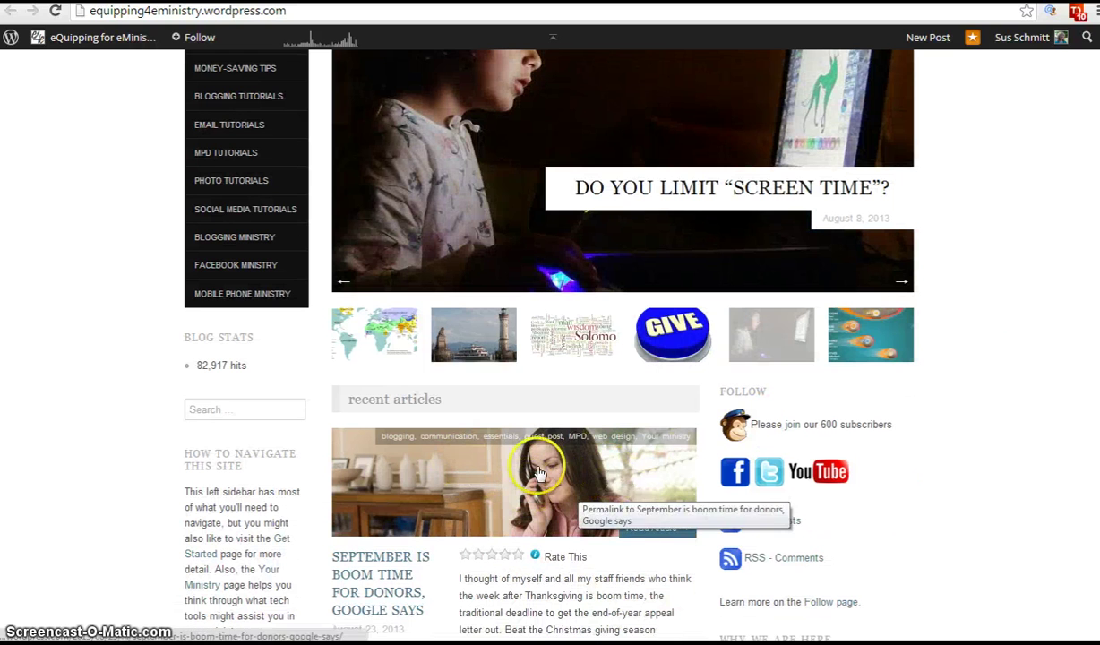
pyautogui.scroll(1, 528, 331)
pyautogui.scroll(3, 550, 359)
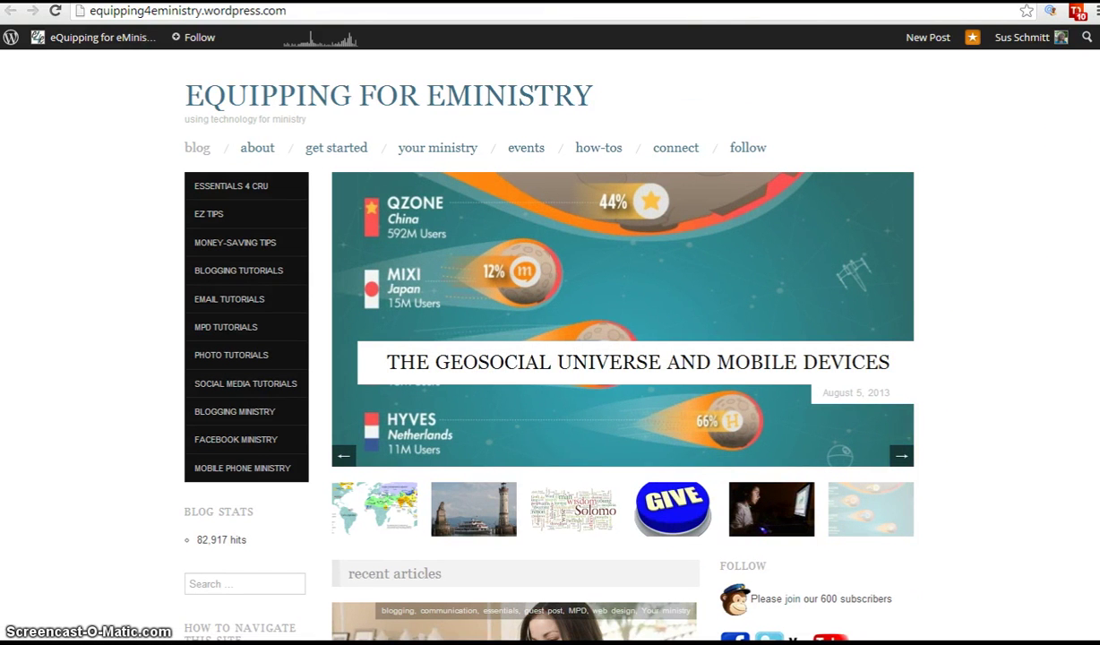
pyautogui.scroll(-12, 548, 340)
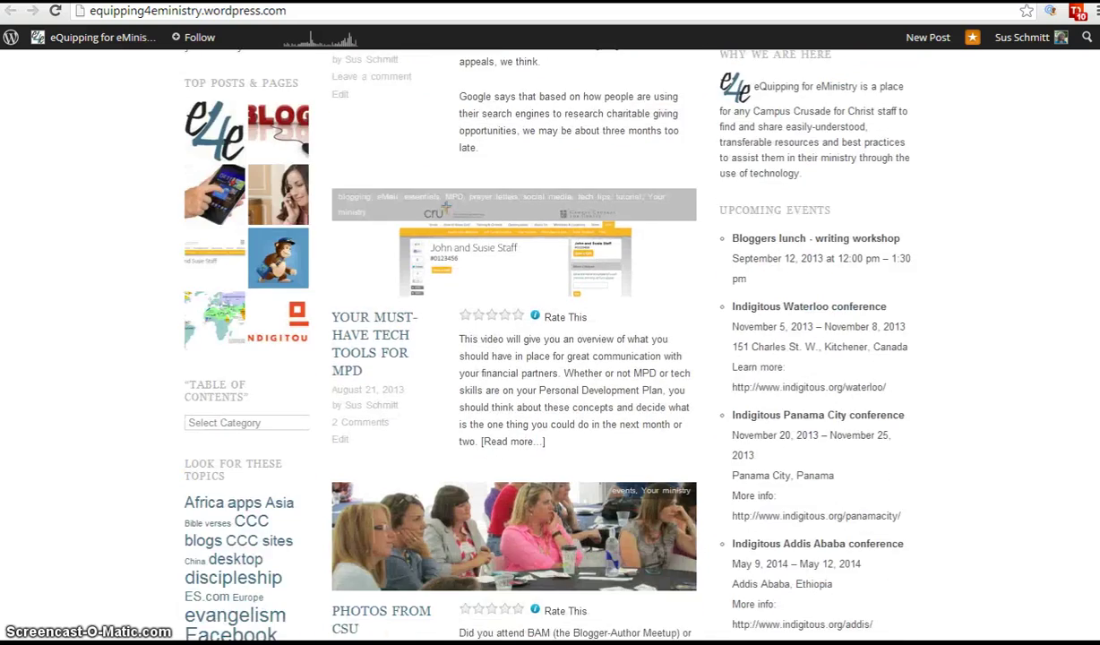
pyautogui.scroll(-3, 548, 341)
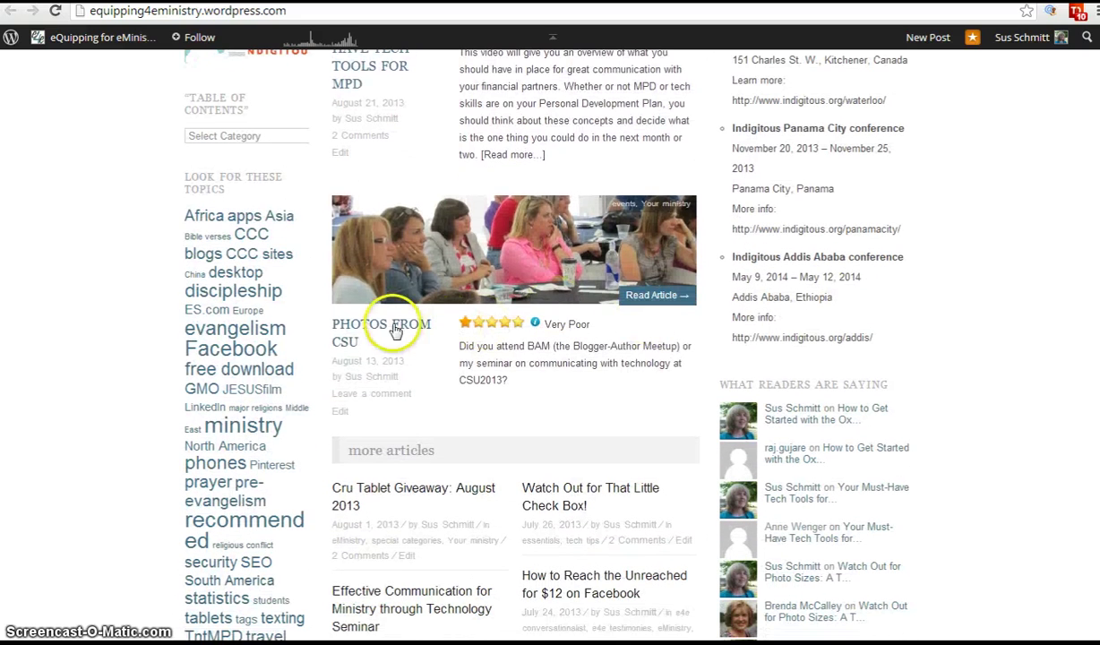
pyautogui.click(391, 324)
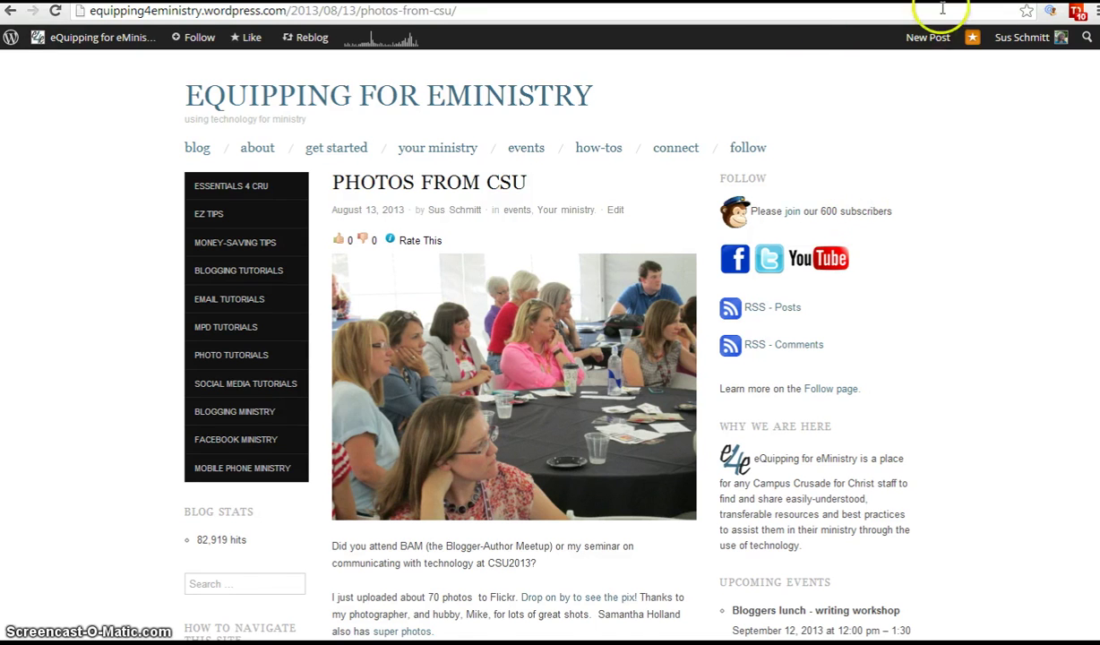
# Switch to the Paint.NET website and on to the Indigitous logo image in the Paint.NET application
pyautogui.click(904, 2)
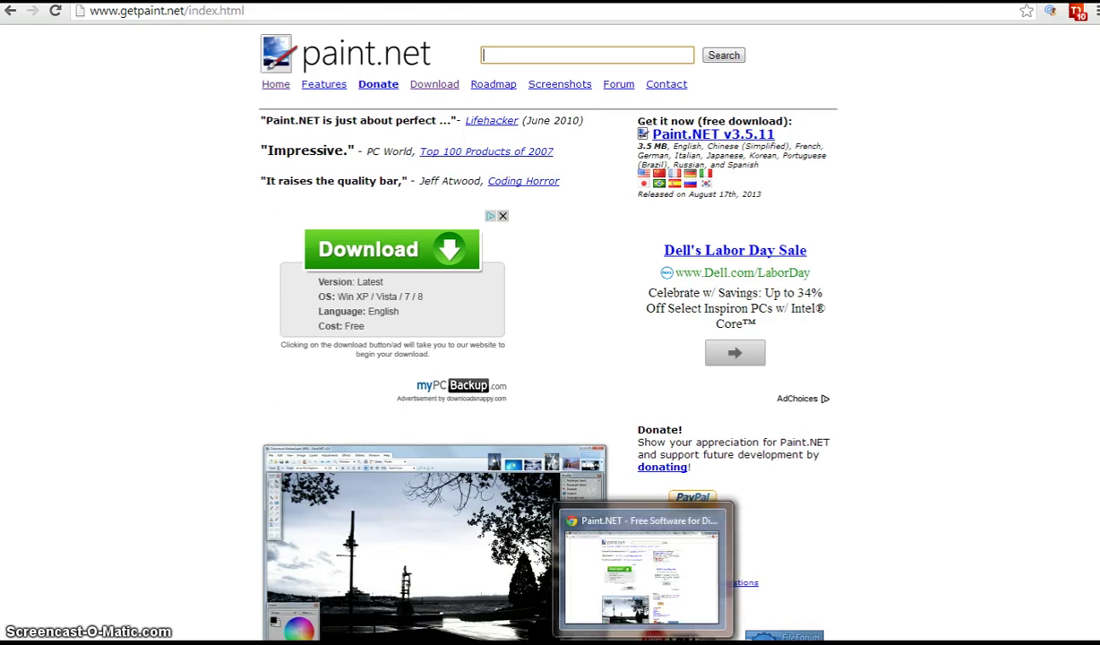
pyautogui.click(847, 589)
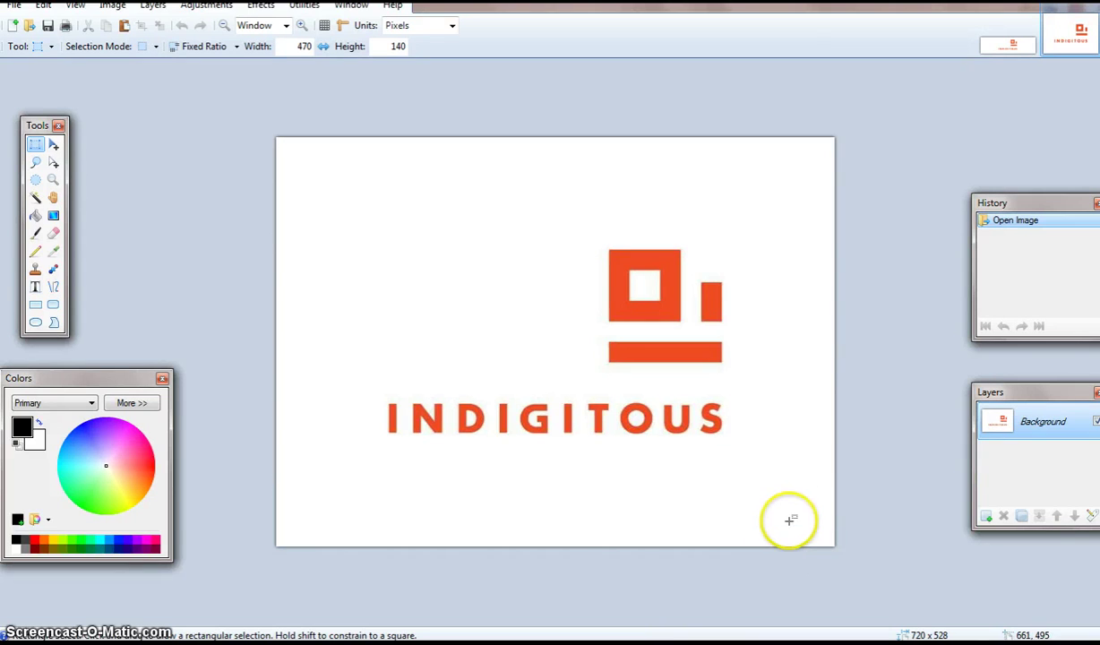
pyautogui.click(833, 376)
# Resize the Indigitous logo image to a width of 760 pixels, maintaining the aspect ratio
pyautogui.click(110, 7)
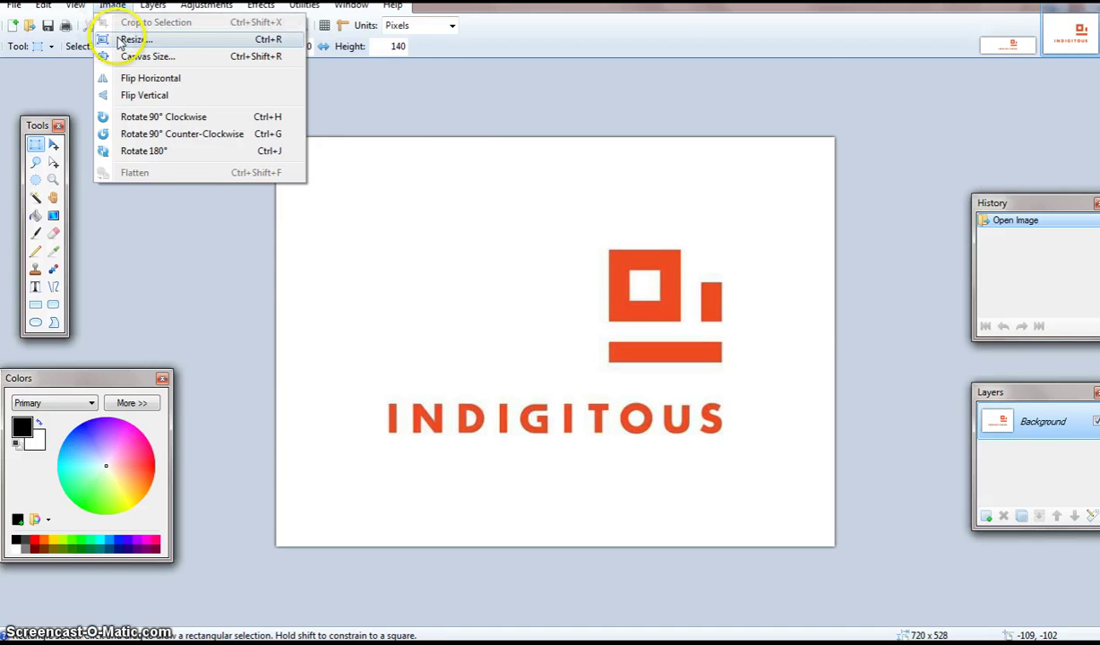
pyautogui.click(126, 40)
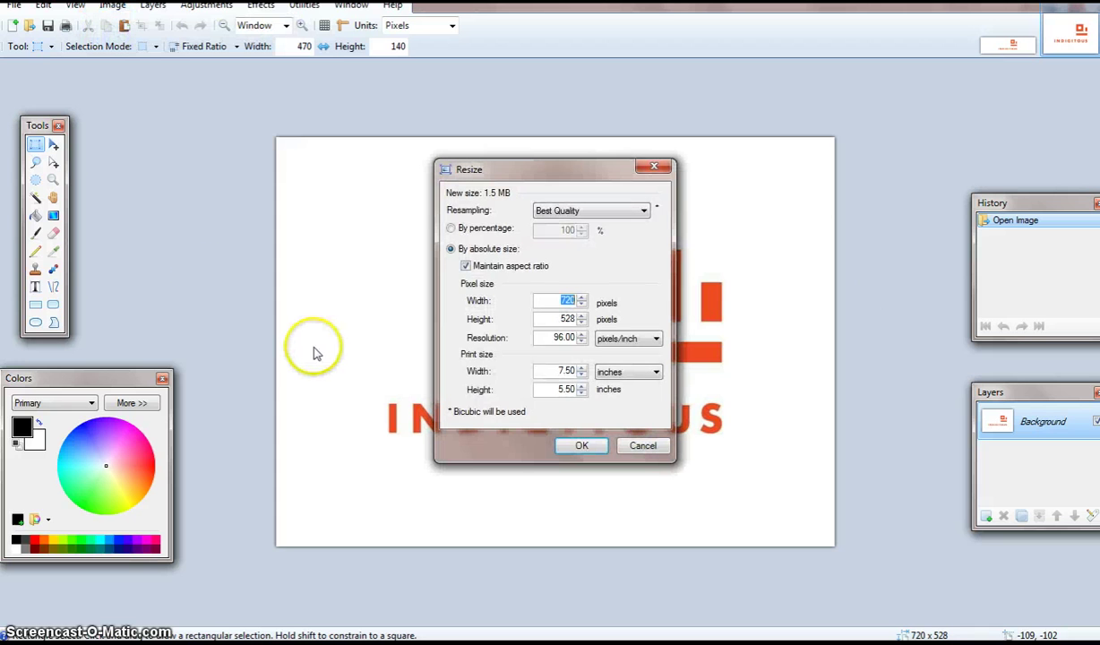
pyautogui.moveTo(570, 319); pyautogui.dragTo(555, 301)
pyautogui.click(554, 301)
pyautogui.write('760')
pyautogui.click(580, 442)
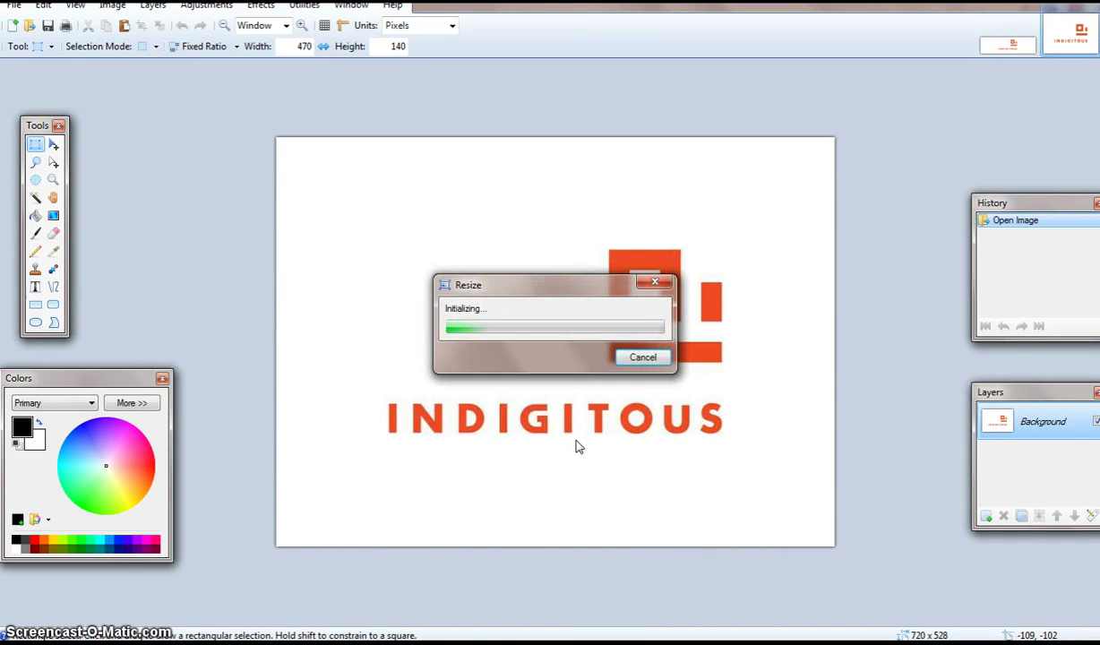
pyautogui.click(607, 483)
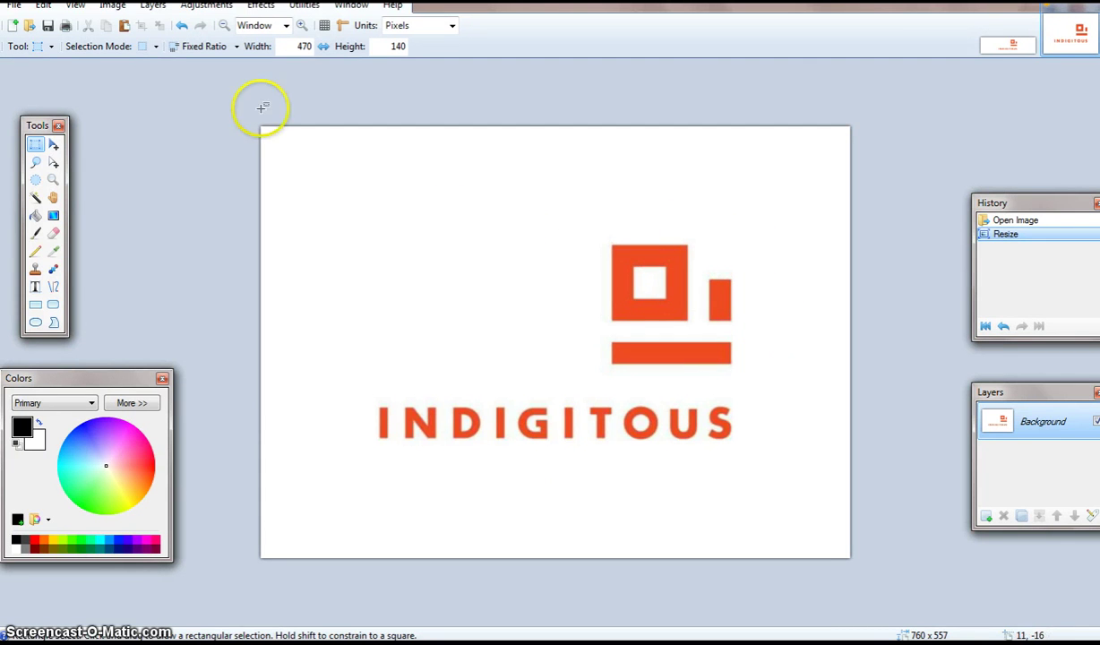
# Check the resized image's pixel dimensions in the Resize dialog and close it without changes
pyautogui.click(113, 5)
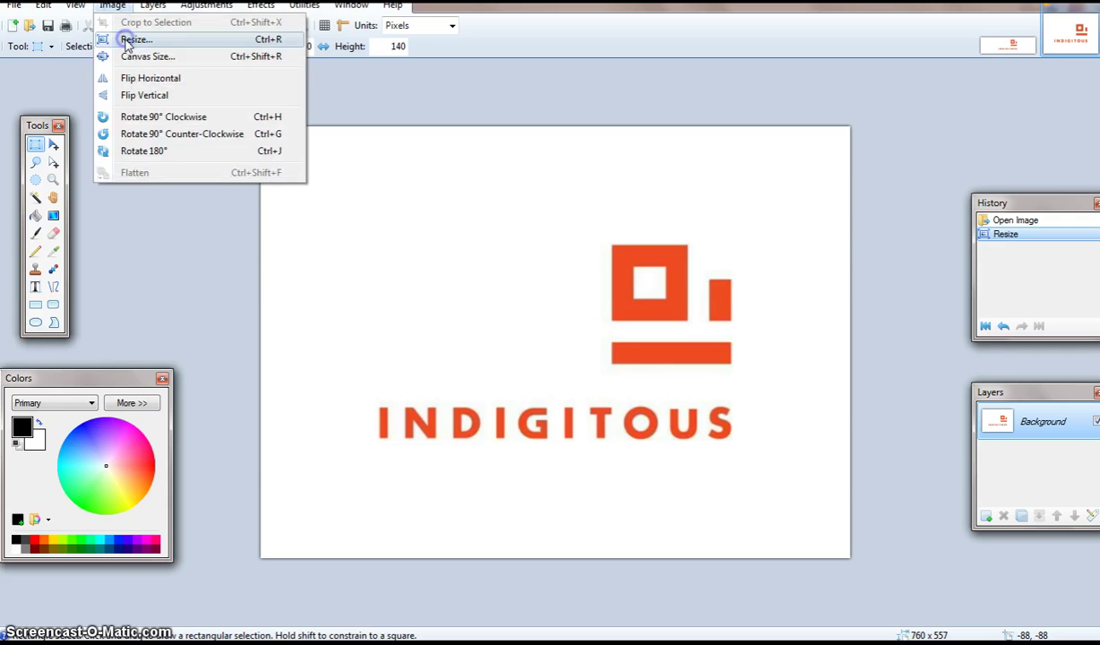
pyautogui.click(114, 39)
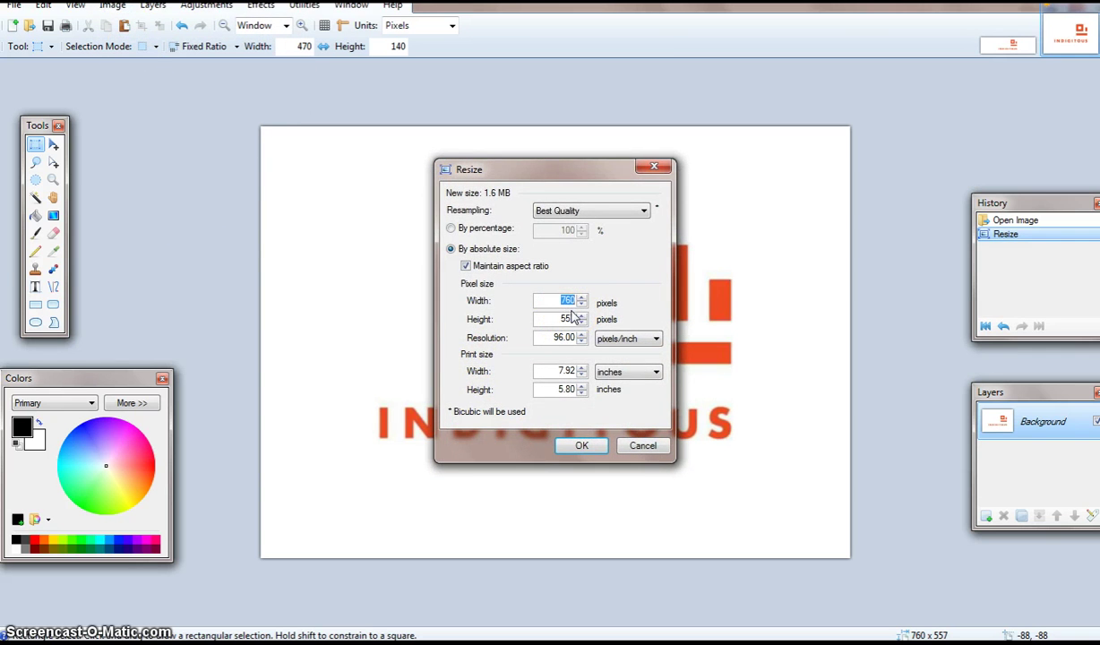
pyautogui.click(632, 450)
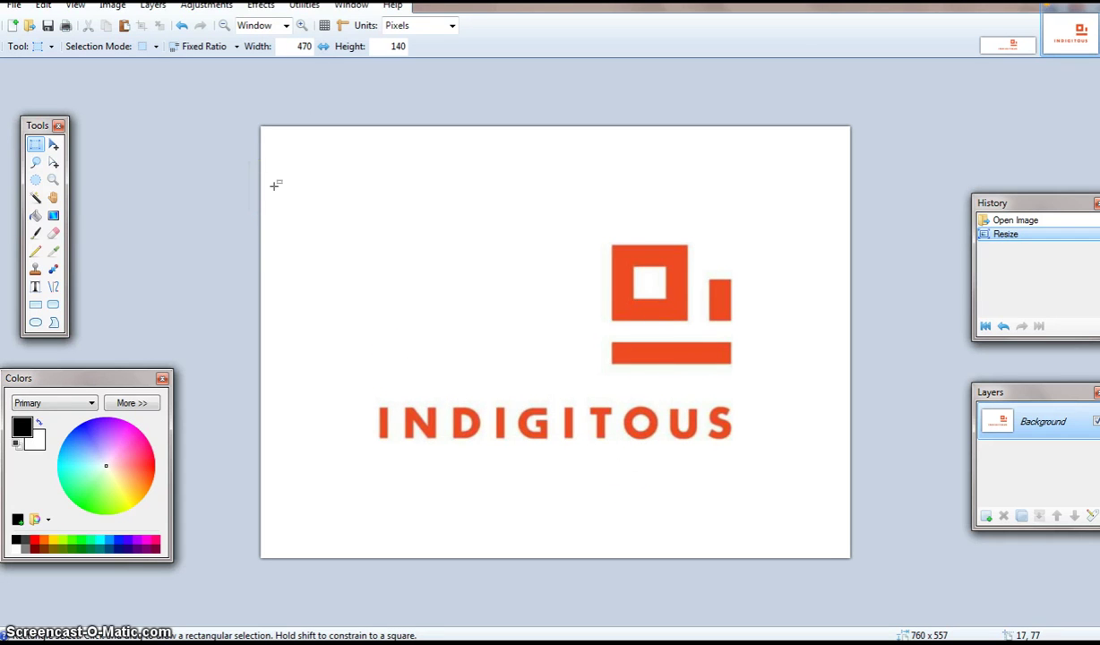
# Set the Rectangle Select tool to a fixed ratio with width 750 and height 380
pyautogui.doubleClick(301, 46)
pyautogui.press('Tab')
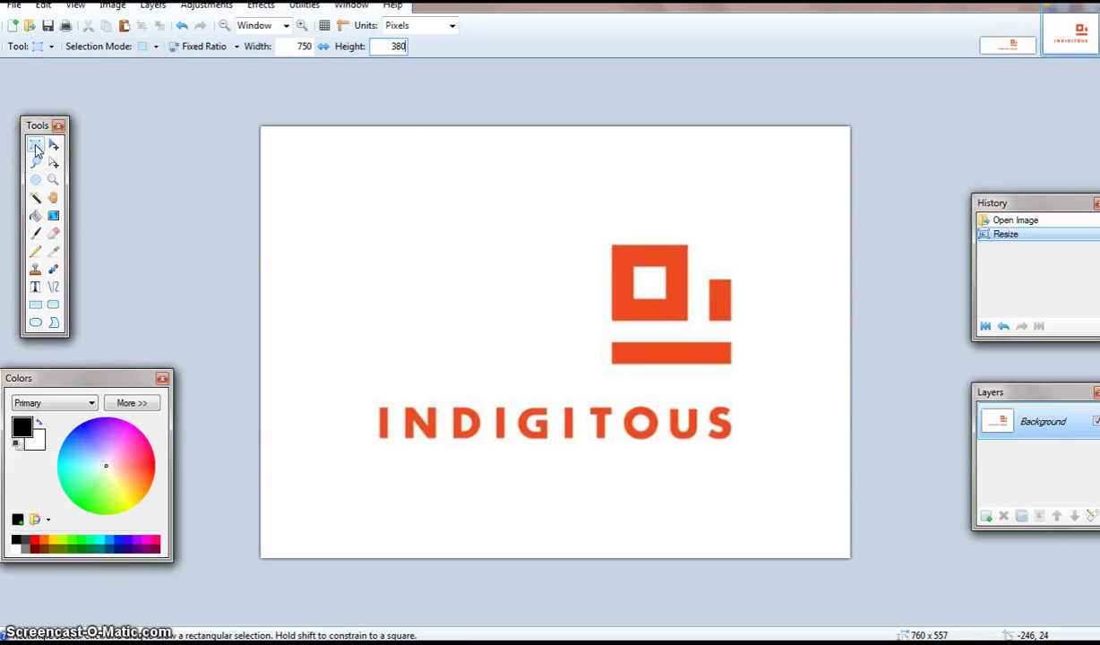
pyautogui.click(36, 149)
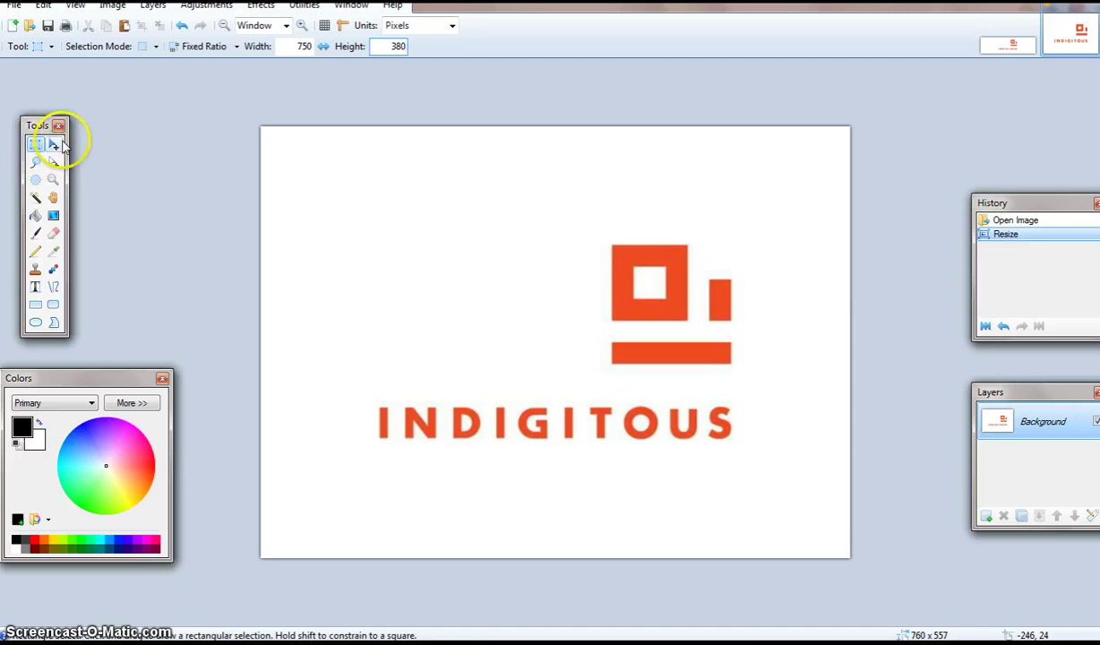
pyautogui.click(232, 52)
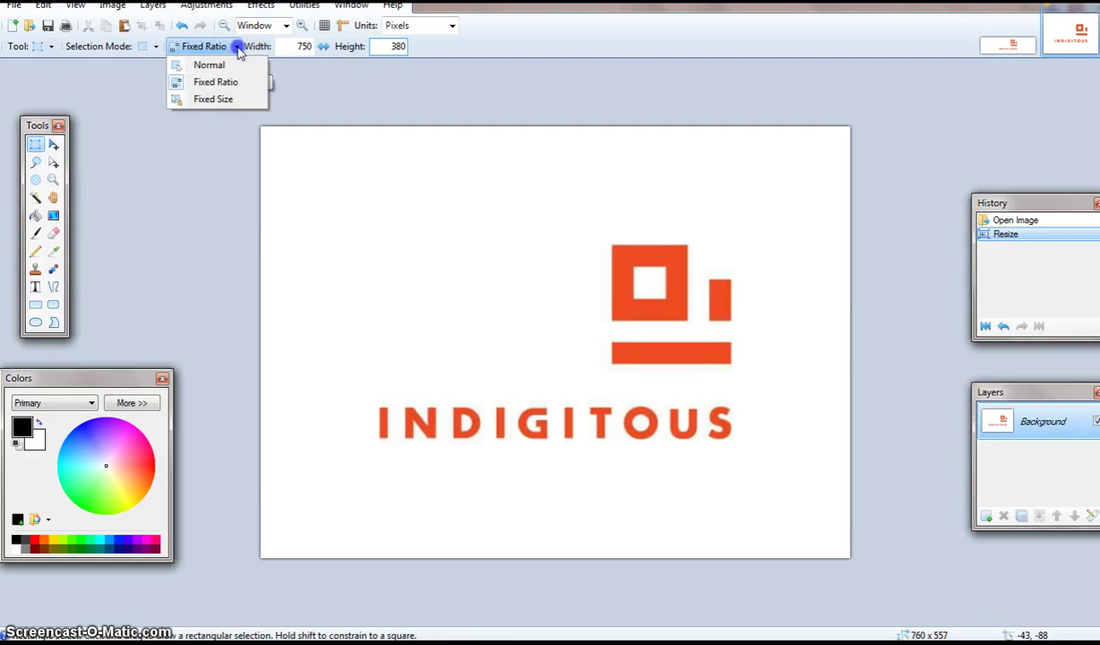
pyautogui.click(205, 84)
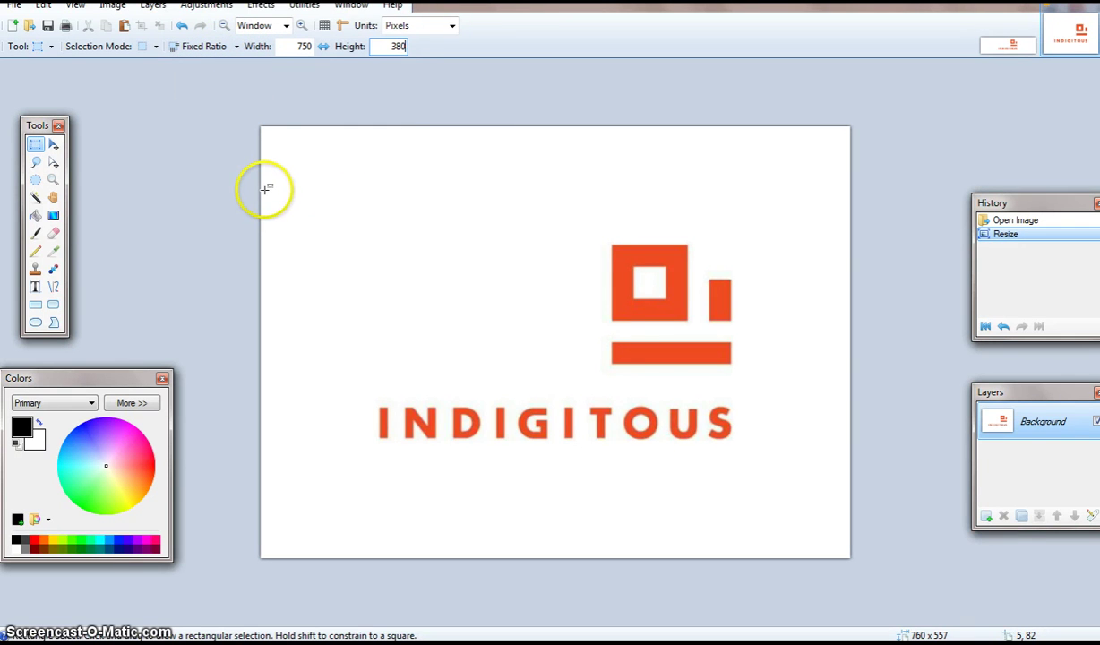
# Select an area of about 756 by 384 pixels around the whole logo and crop the image to it
pyautogui.moveTo(263, 189); pyautogui.dragTo(843, 562)
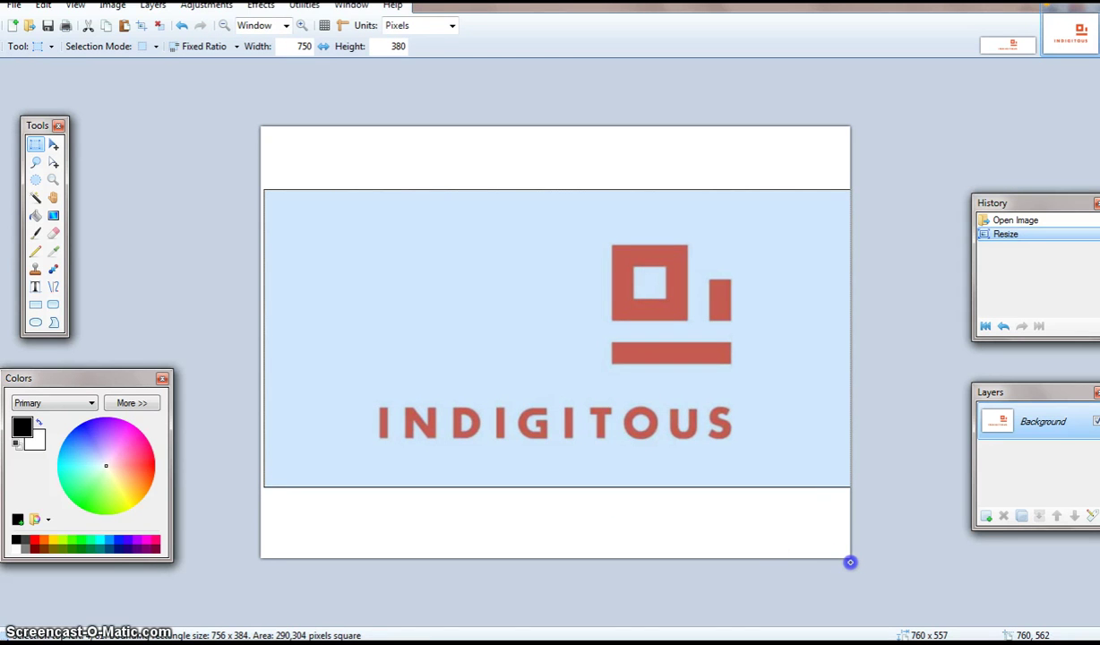
pyautogui.moveTo(850, 561); pyautogui.dragTo(846, 559)
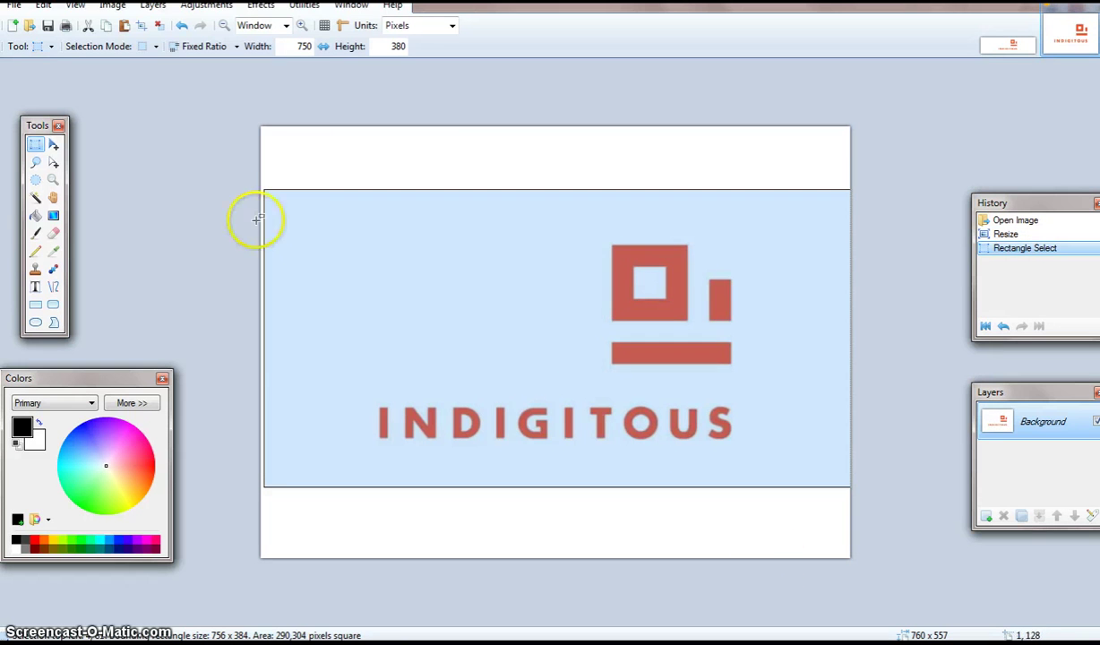
pyautogui.click(113, 6)
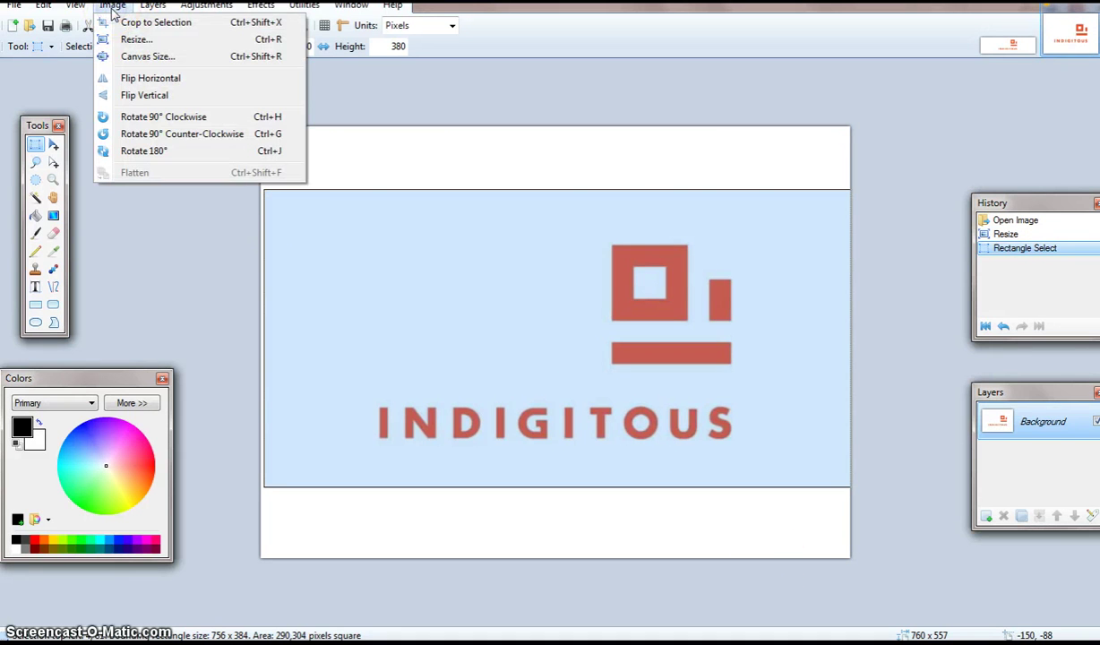
pyautogui.click(125, 24)
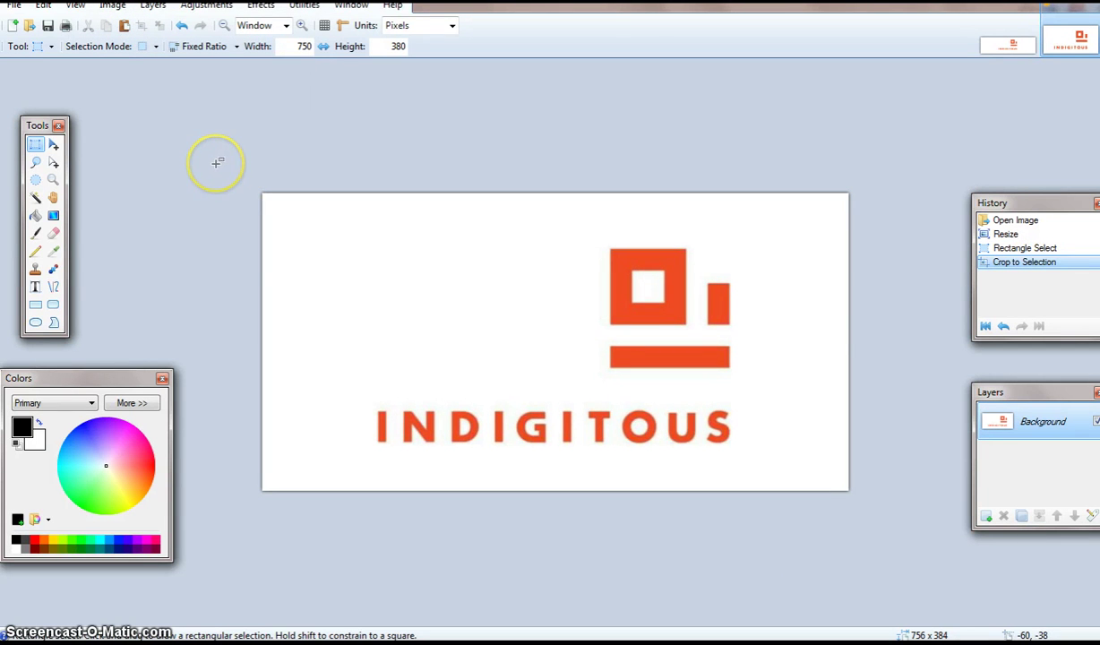
# Check the cropped image's width and height in the Resize dialog, leaving them as they are
pyautogui.click(106, 7)
pyautogui.click(54, 37)
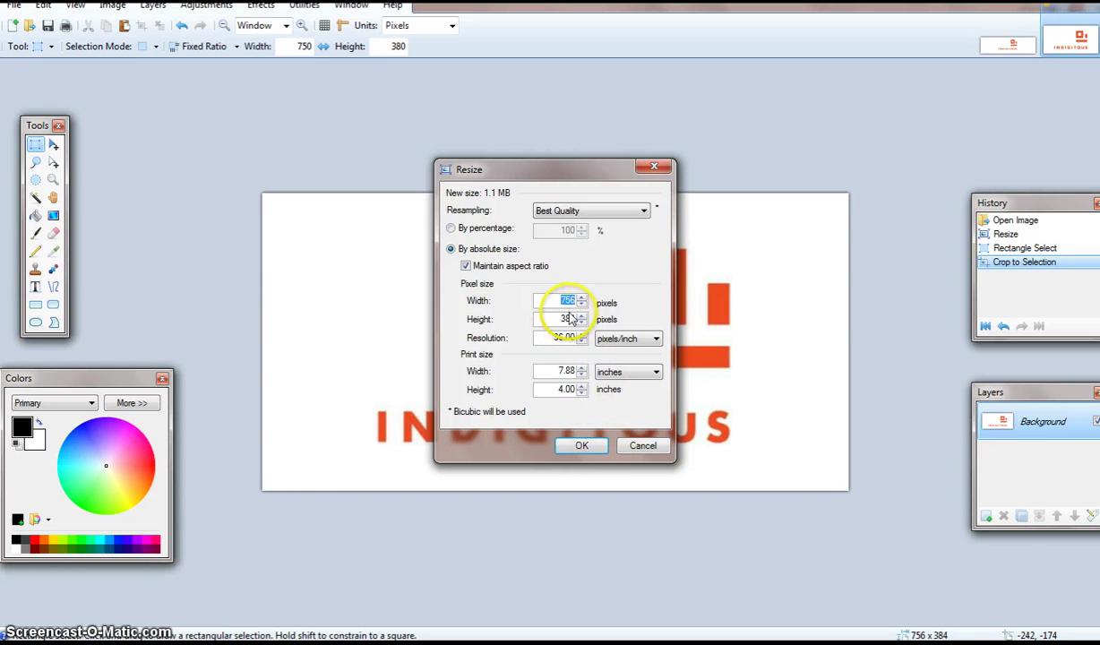
pyautogui.click(636, 447)
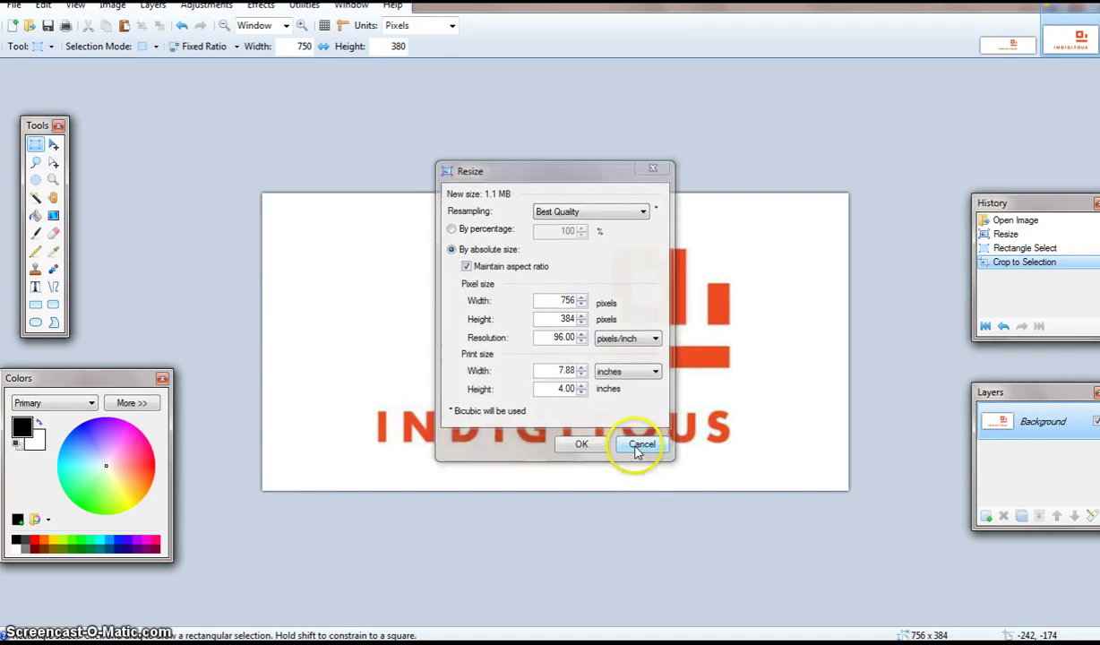
# Save the cropped image as a new JPEG named "Indigitous 750x380" in the compressed folder, with quality 100
pyautogui.click(14, 5)
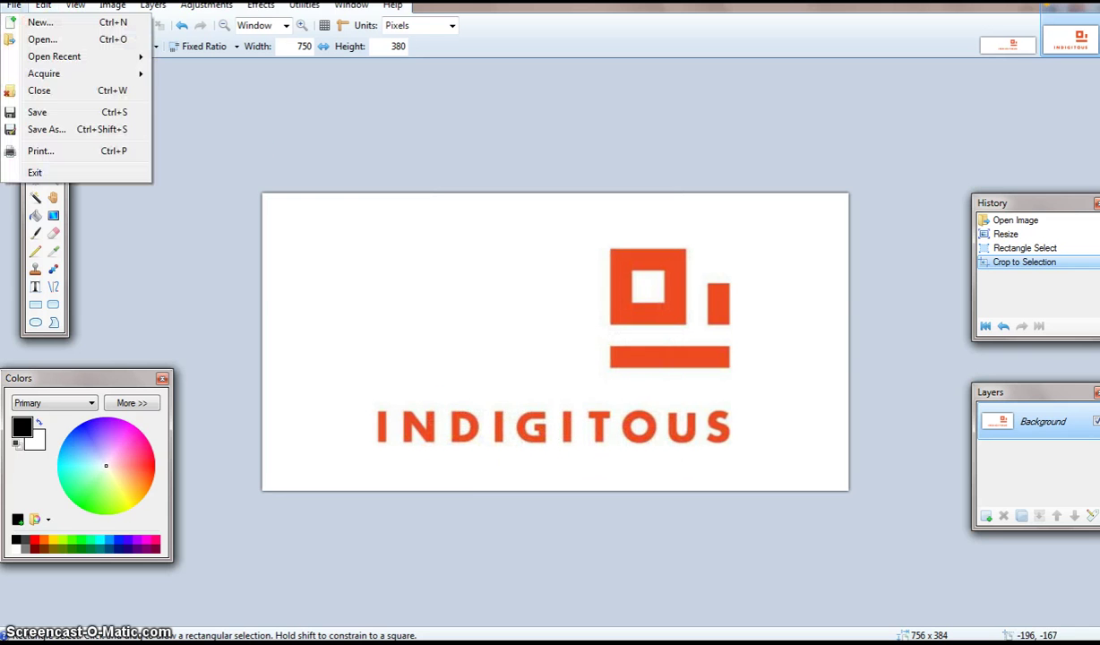
pyautogui.click(41, 132)
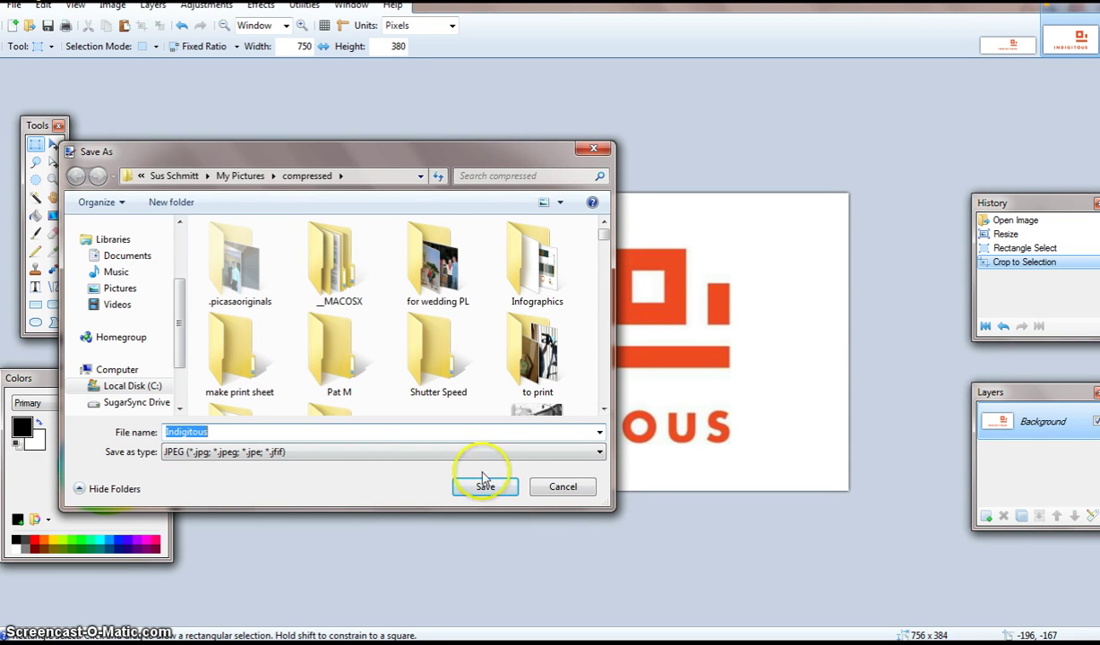
pyautogui.click(235, 431)
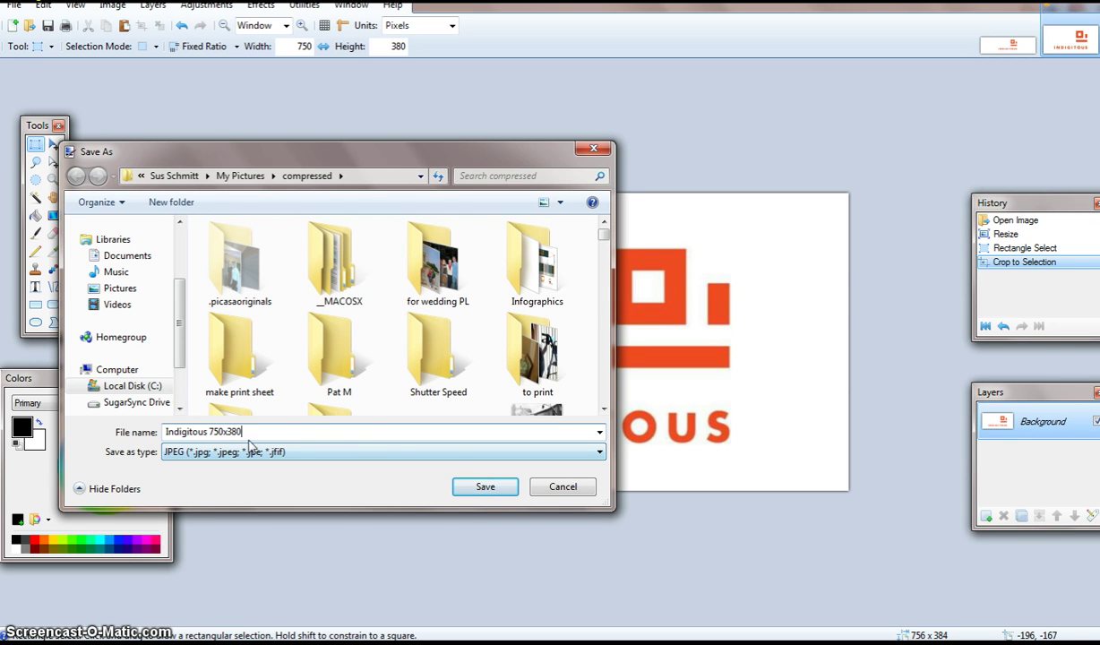
pyautogui.click(473, 491)
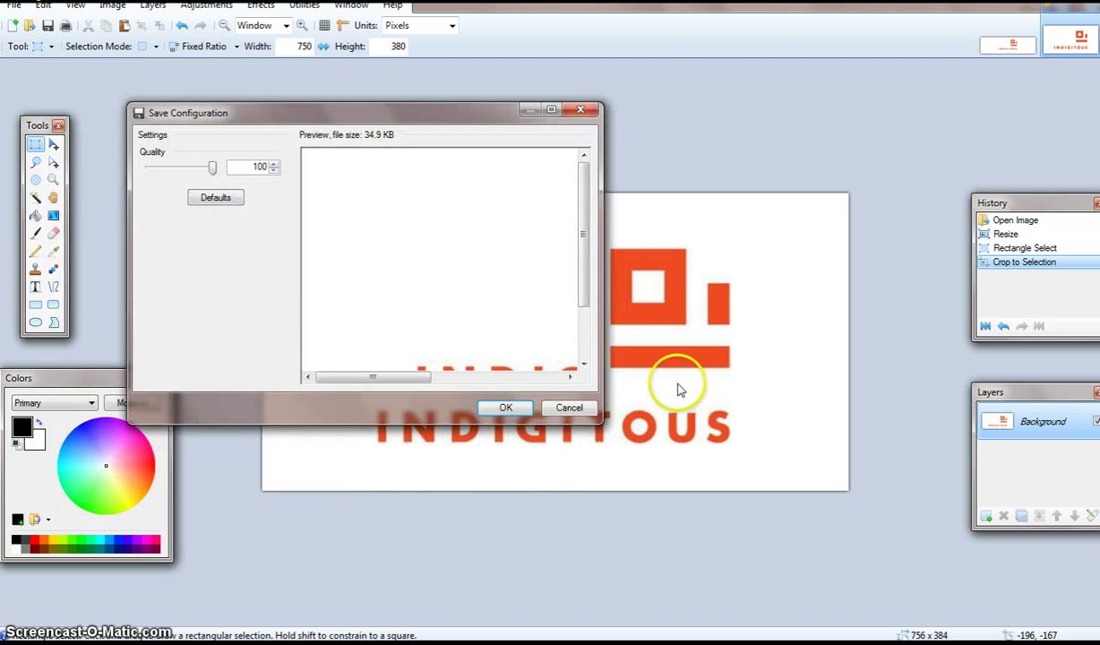
pyautogui.click(504, 408)
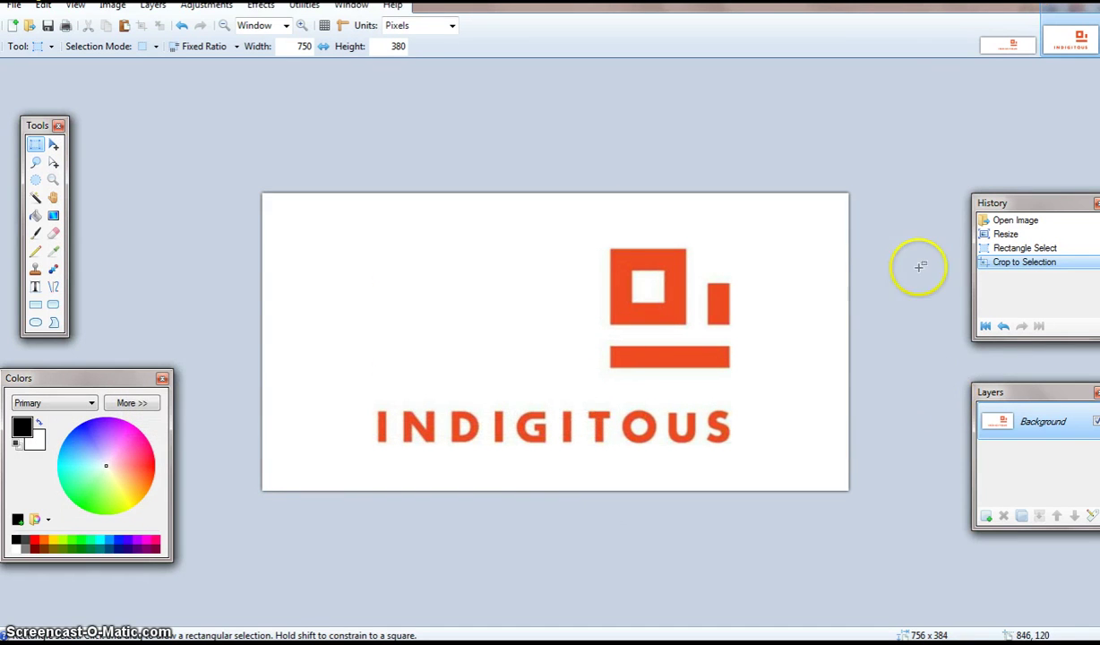
# Return the image to its originally opened state and set the Rectangle Select fixed ratio to width 470, height 140
pyautogui.click(1009, 219)
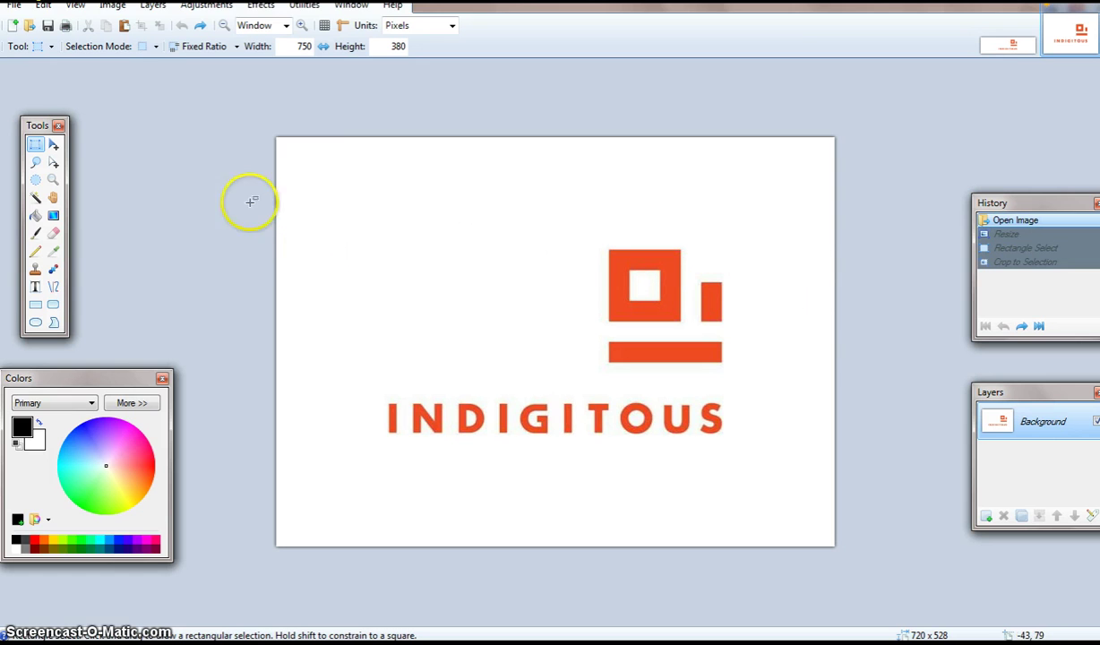
pyautogui.doubleClick(303, 46)
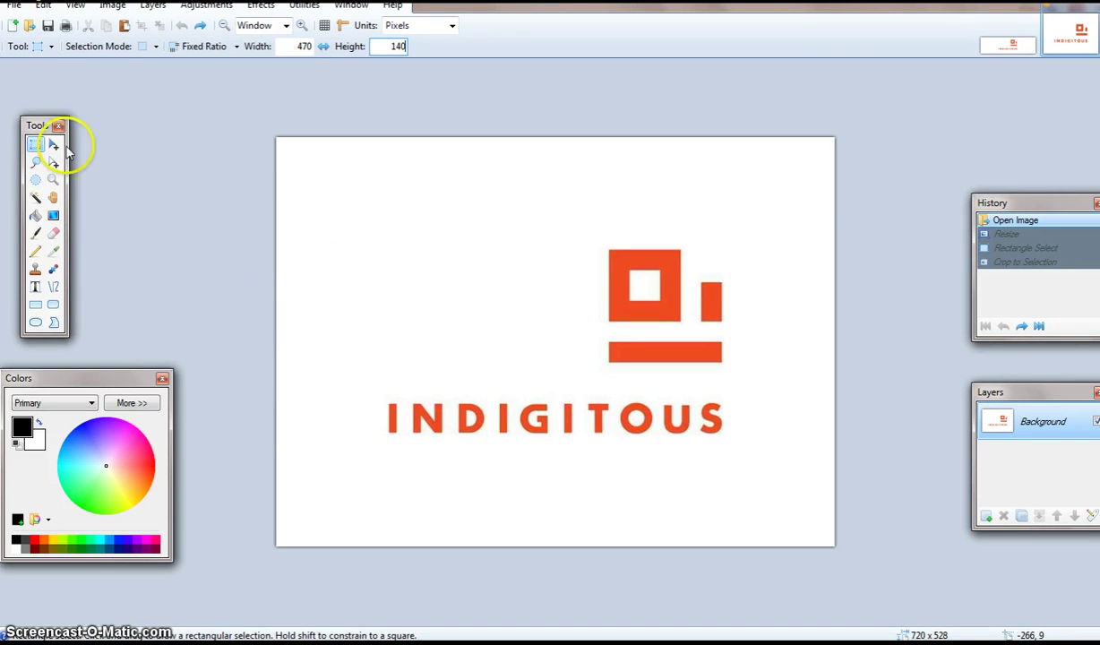
pyautogui.click(38, 146)
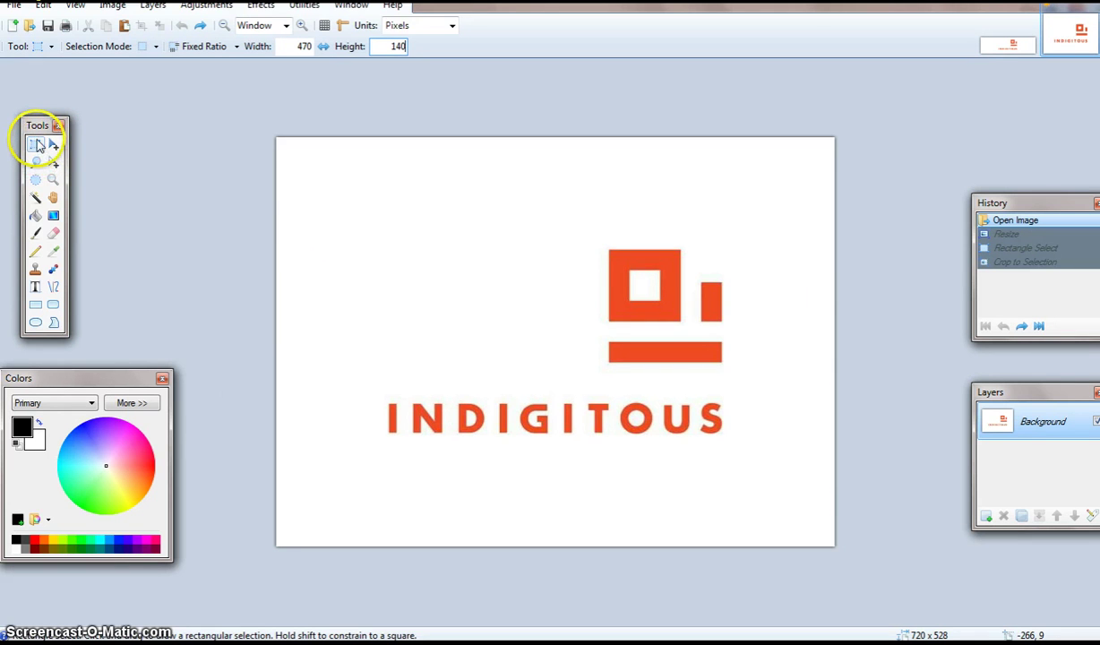
# Enlarge the canvas to 1020 by 748 pixels, anchored Right with the aspect ratio maintained, to add white space beside the logo
pyautogui.moveTo(278, 195); pyautogui.dragTo(859, 591)
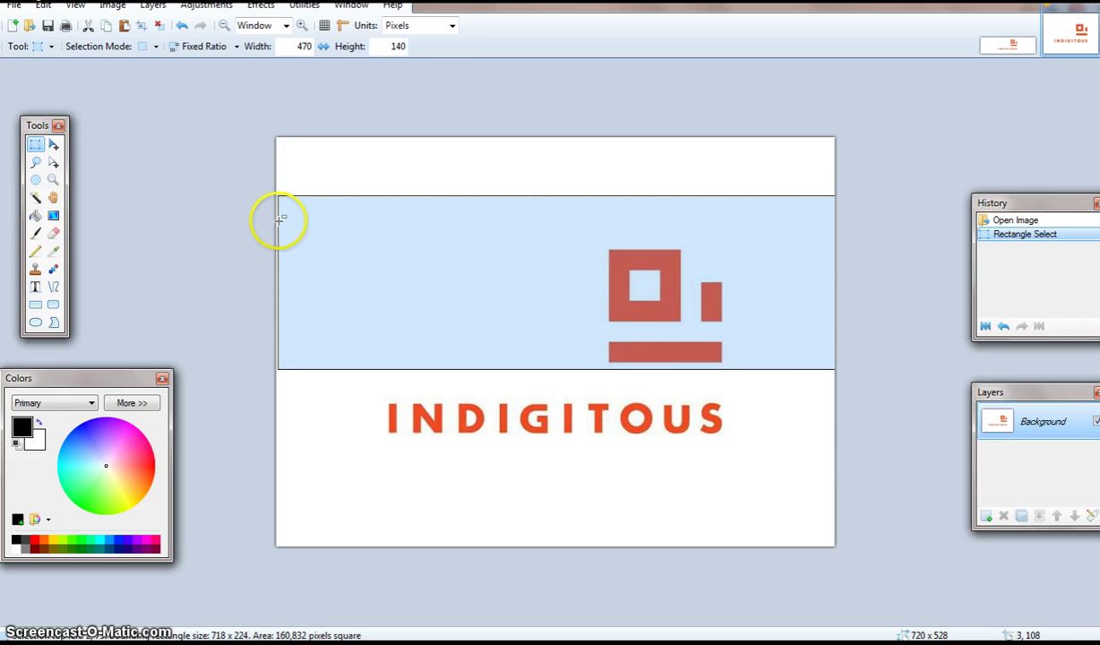
pyautogui.moveTo(282, 221); pyautogui.dragTo(845, 420)
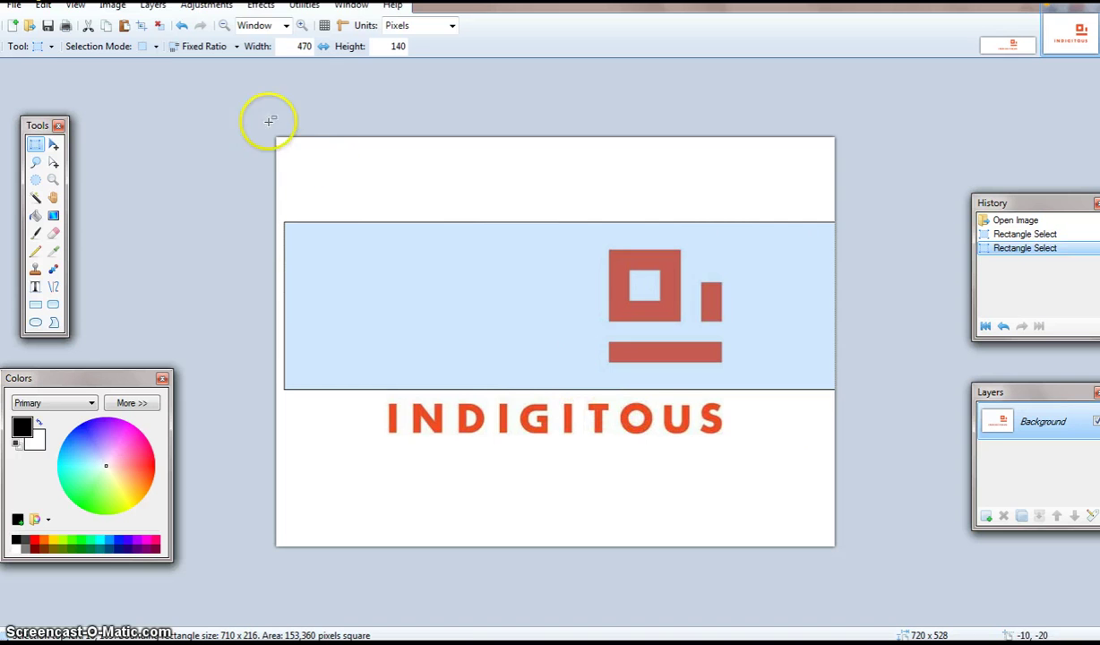
pyautogui.click(115, 6)
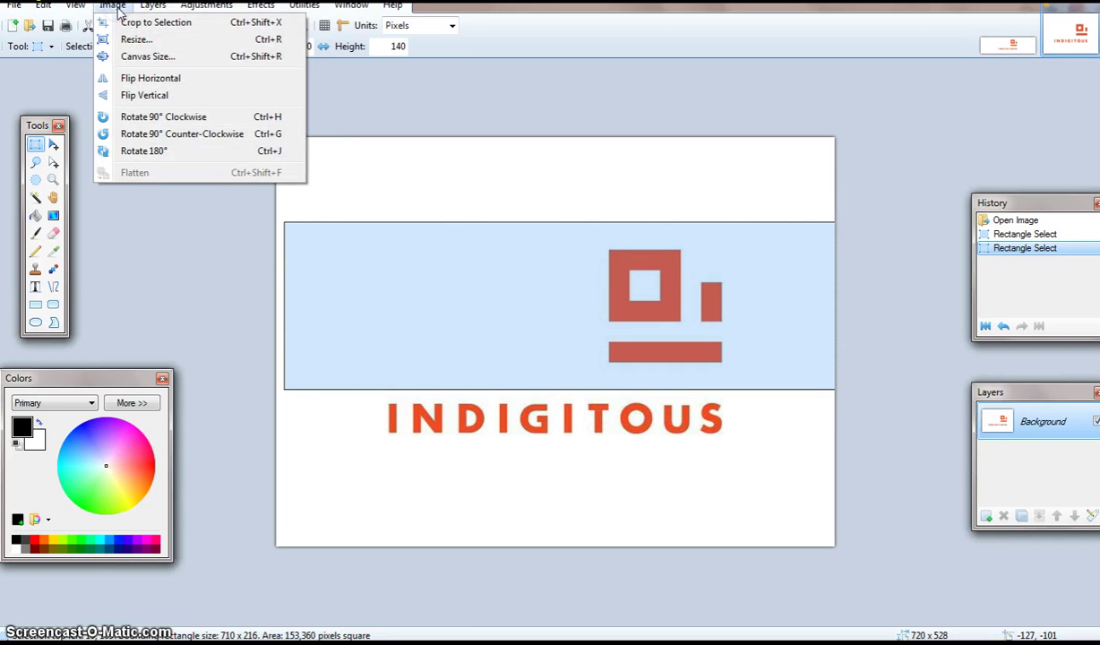
pyautogui.click(136, 56)
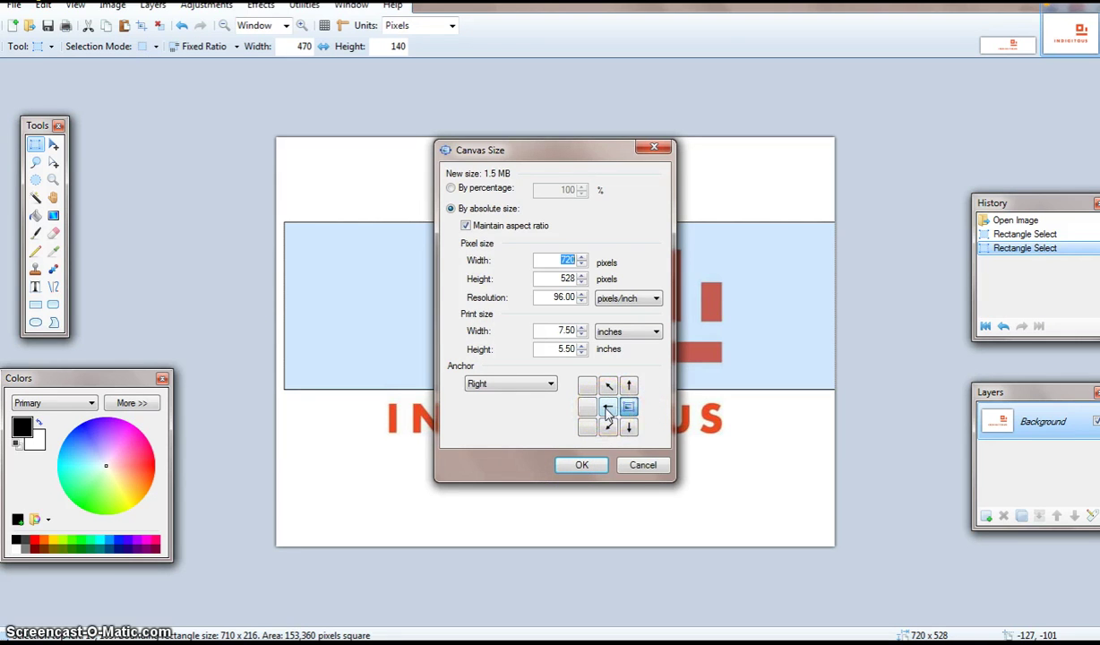
pyautogui.click(566, 259)
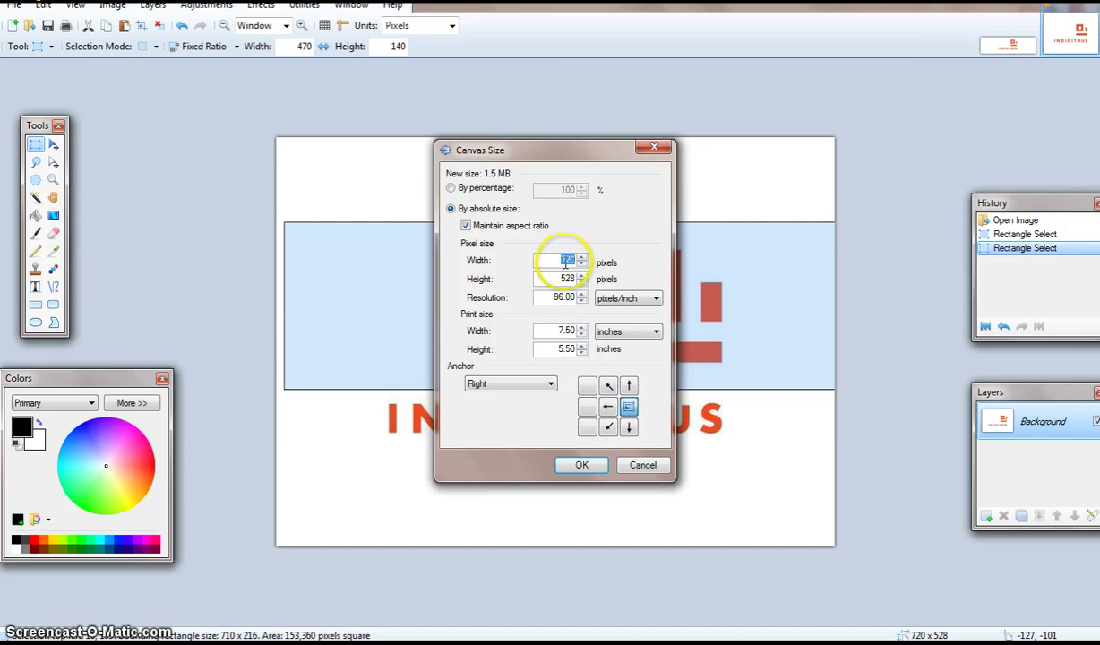
pyautogui.click(537, 283)
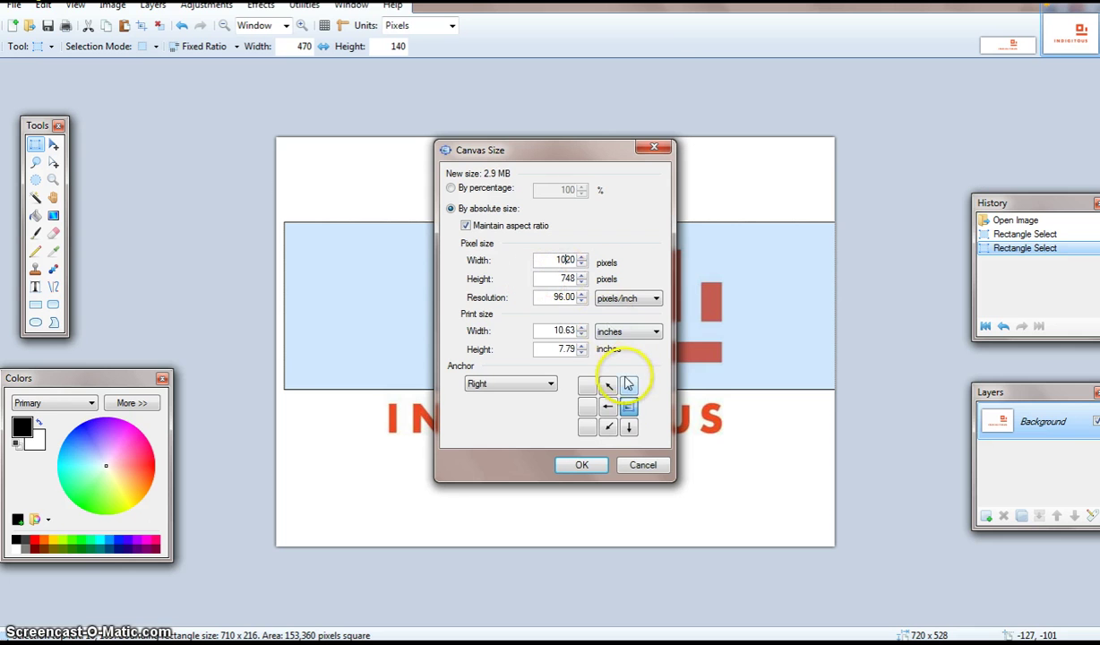
pyautogui.click(578, 465)
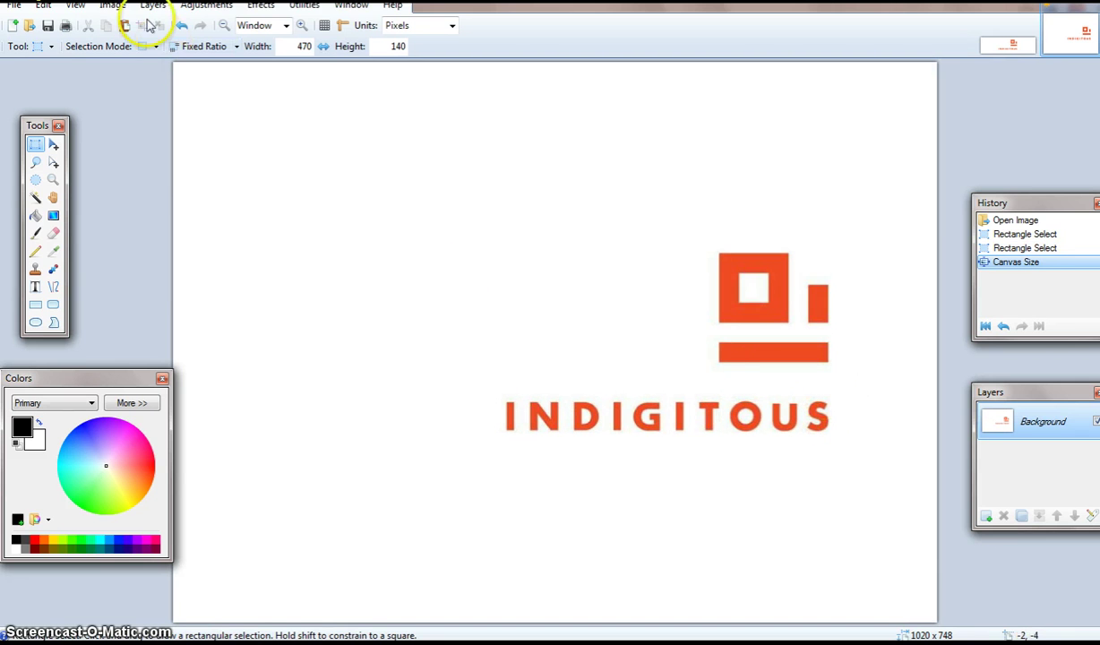
# Enlarge the canvas again to 1320 by 968 pixels, anchored Left with the aspect ratio maintained
pyautogui.click(112, 5)
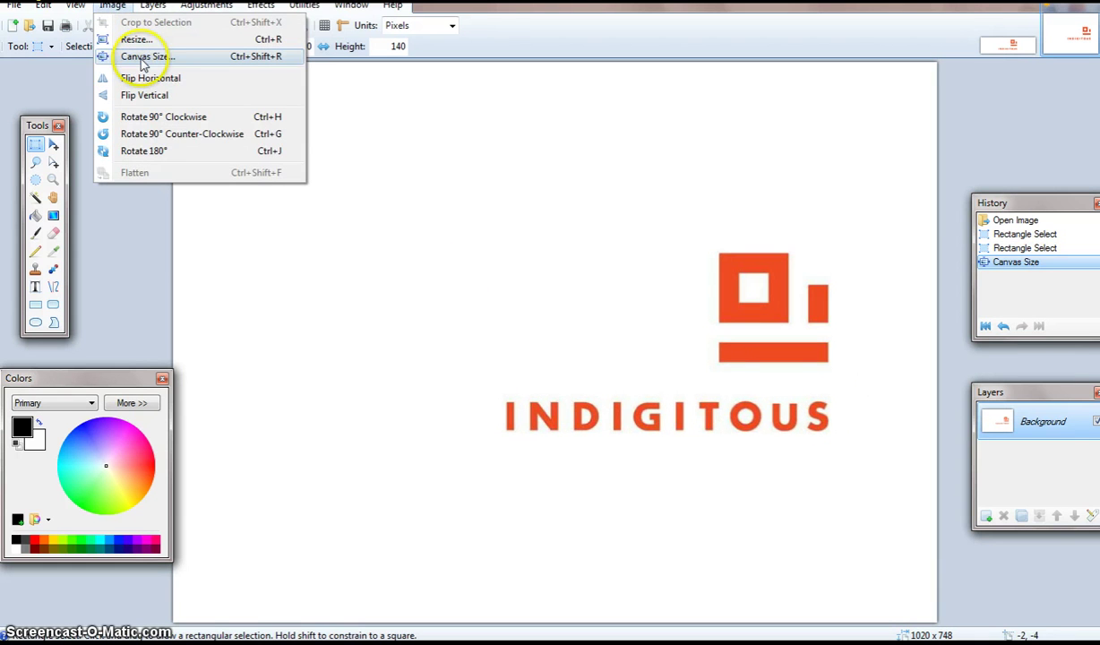
pyautogui.click(141, 56)
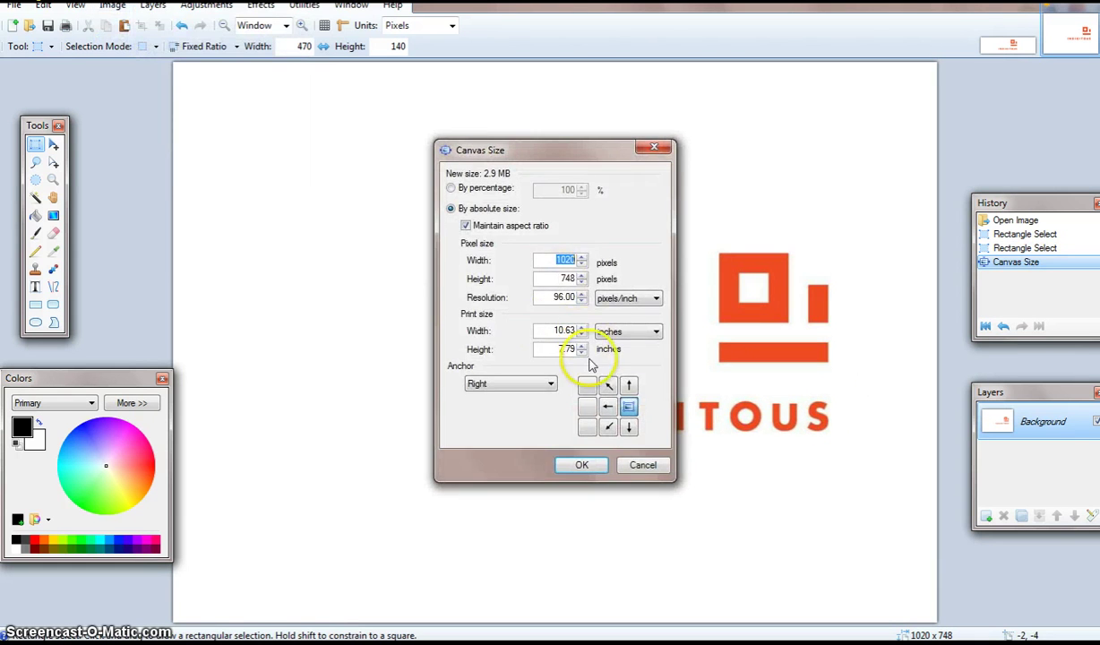
pyautogui.click(587, 406)
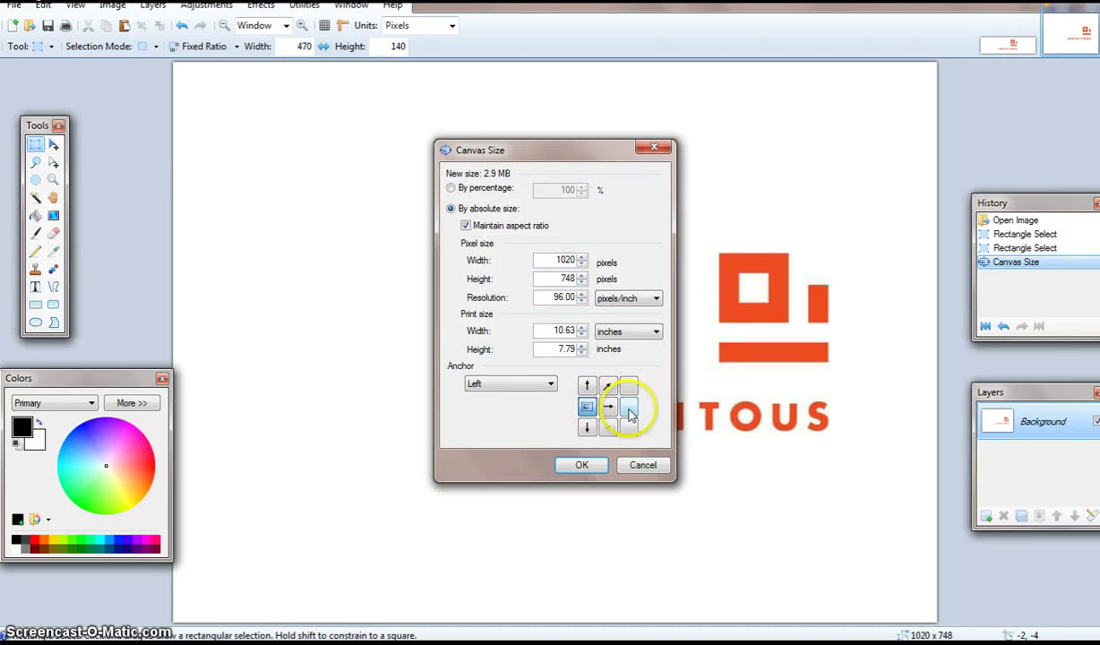
pyautogui.doubleClick(564, 259)
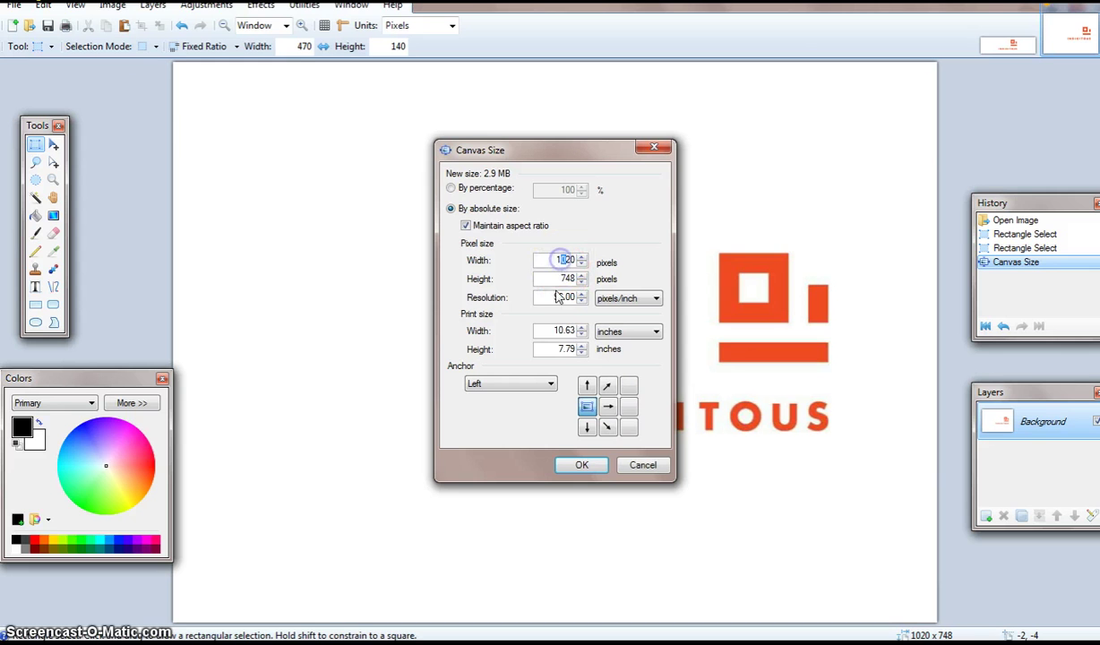
pyautogui.click(549, 296)
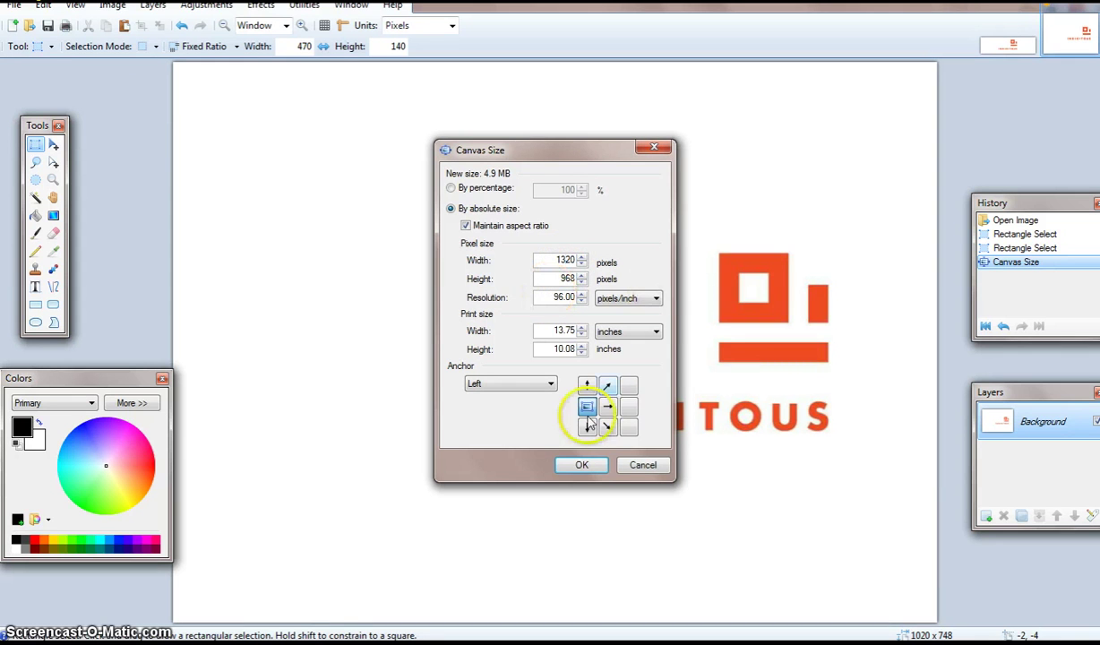
pyautogui.click(573, 464)
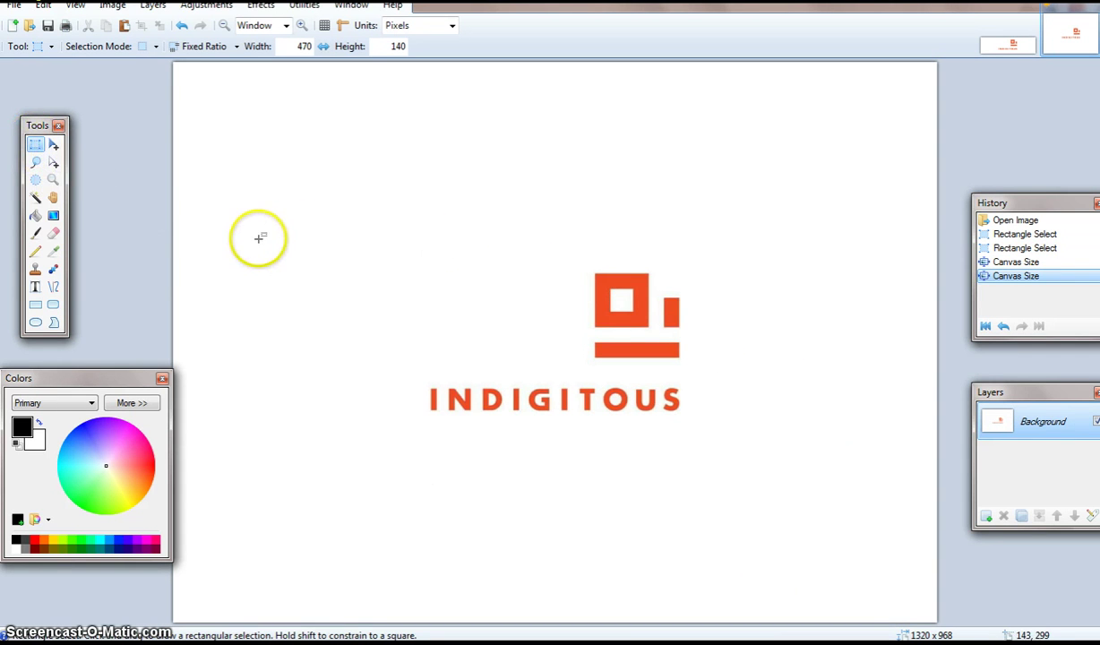
pyautogui.moveTo(308, 236); pyautogui.dragTo(951, 546)
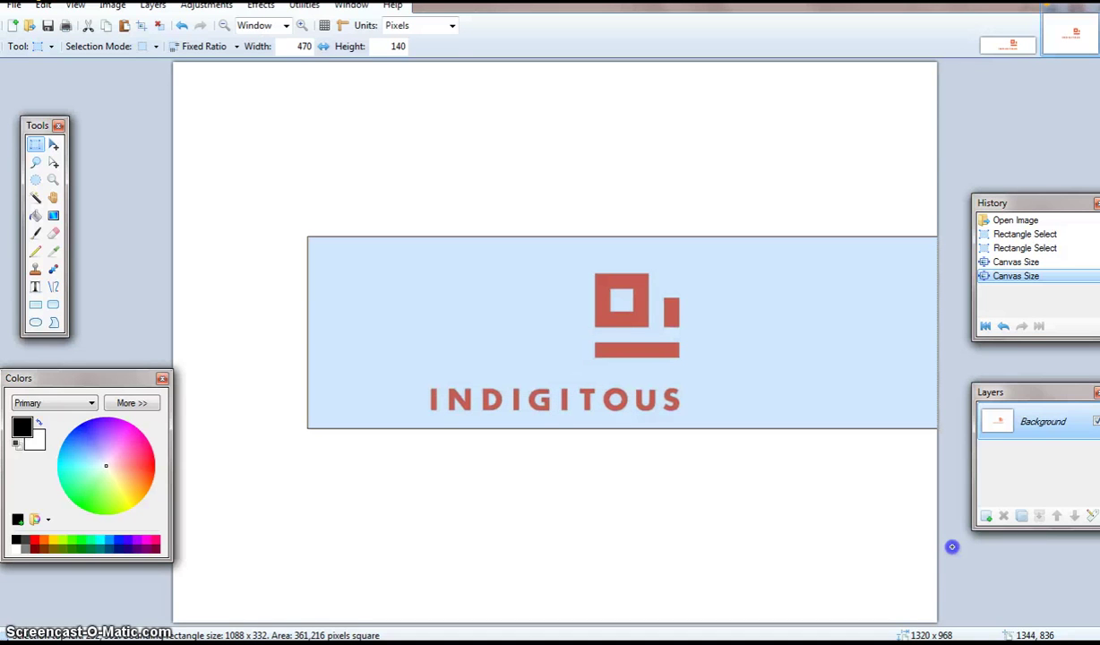
pyautogui.moveTo(952, 547); pyautogui.dragTo(952, 546)
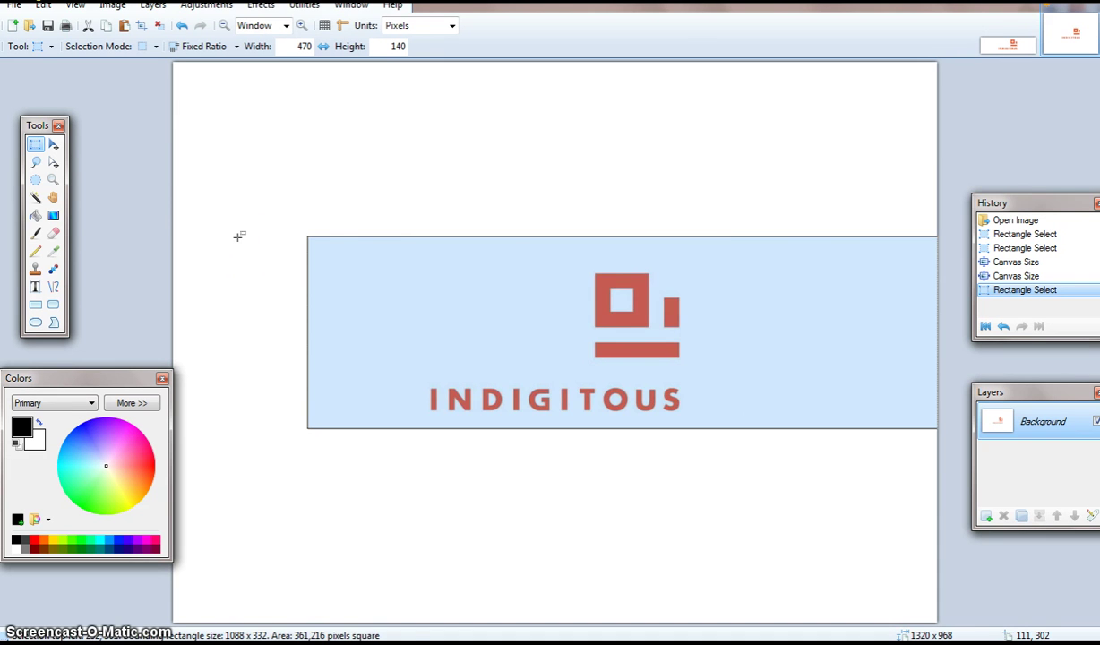
pyautogui.moveTo(238, 236); pyautogui.dragTo(940, 526)
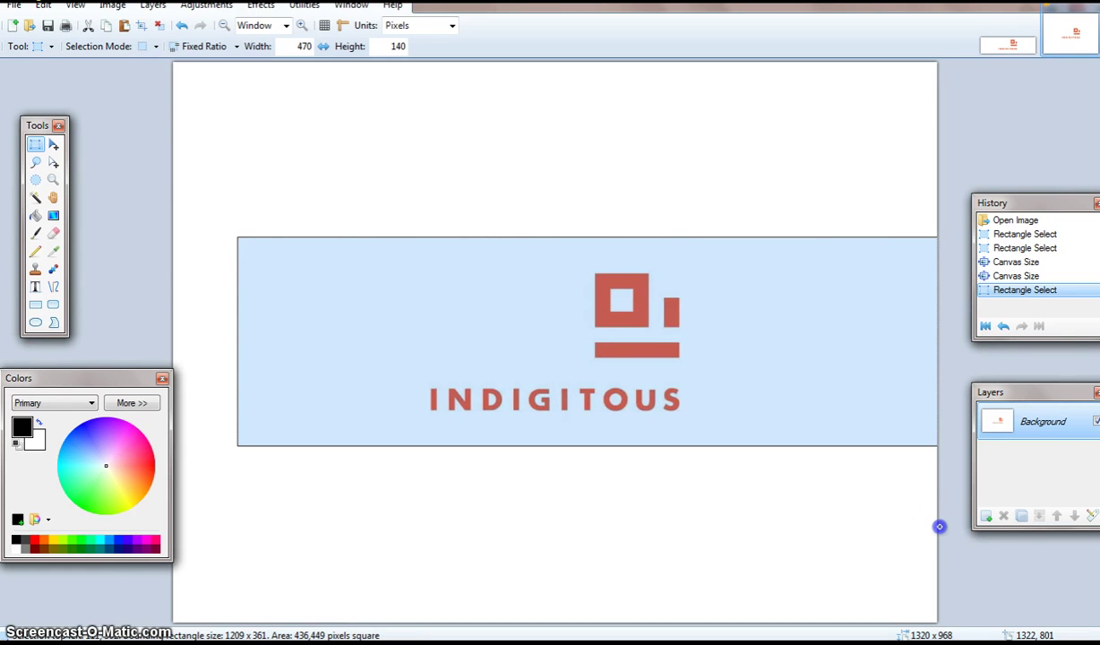
pyautogui.moveTo(940, 526); pyautogui.dragTo(940, 527)
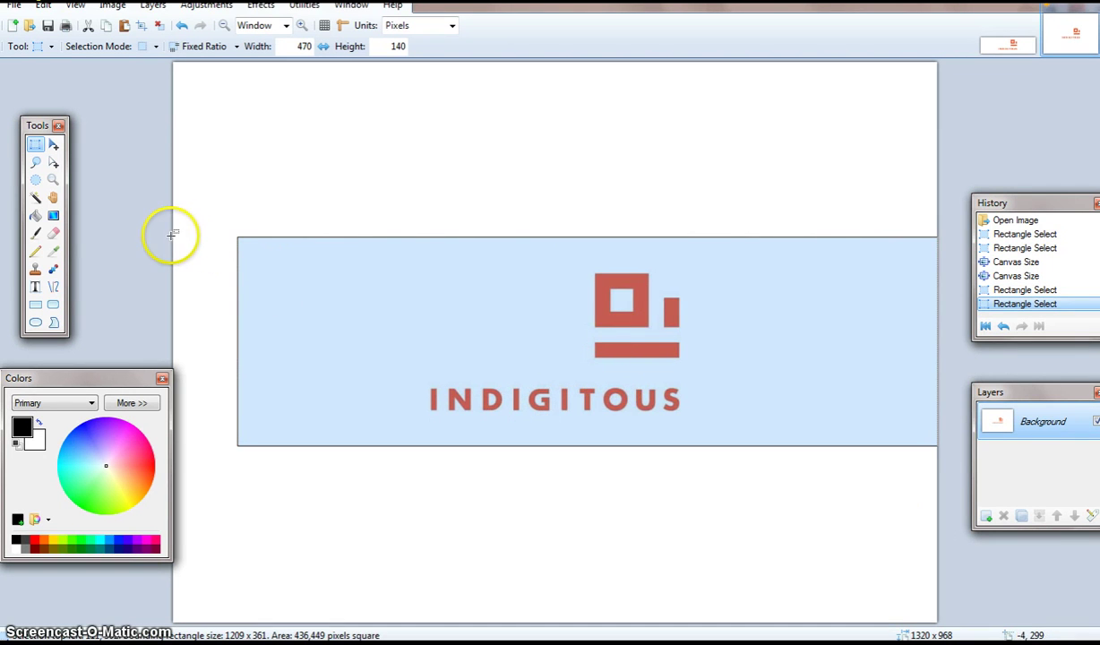
# Select an area of about 1273 by 380 pixels around the logo, starting at the canvas's left edge, and crop the image to it
pyautogui.moveTo(174, 235); pyautogui.dragTo(910, 534)
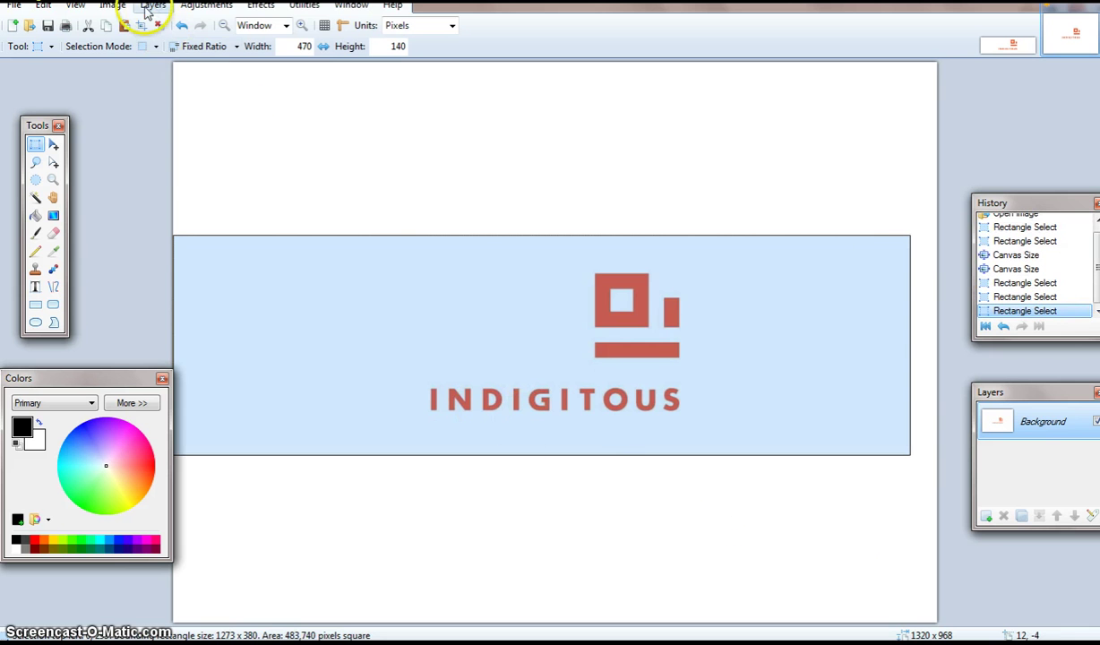
pyautogui.click(113, 5)
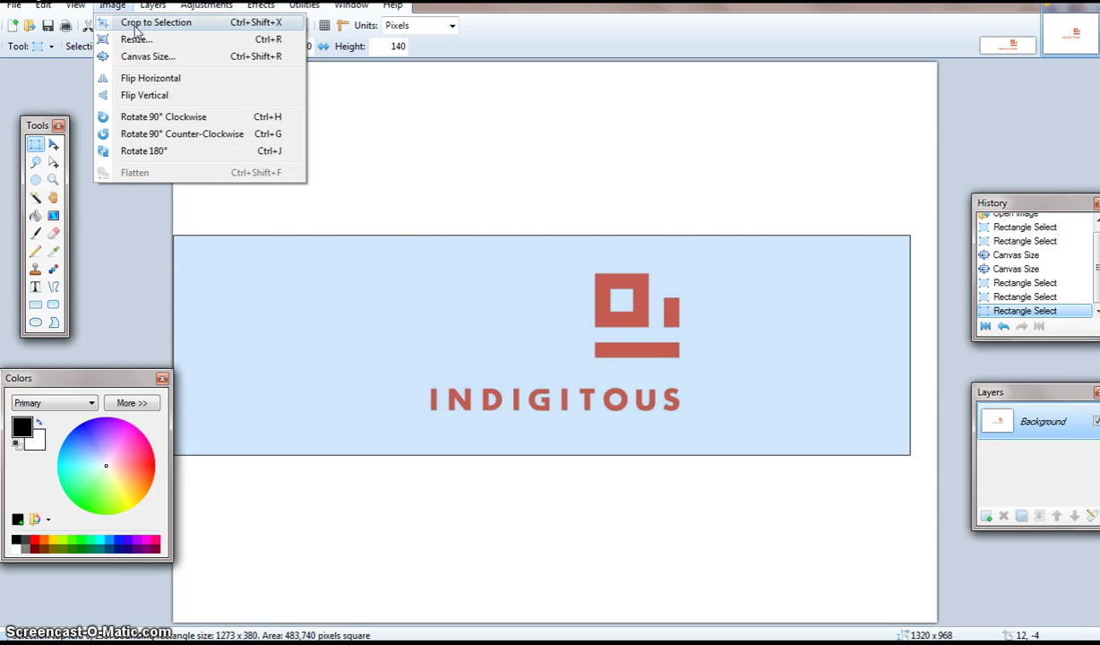
pyautogui.click(134, 24)
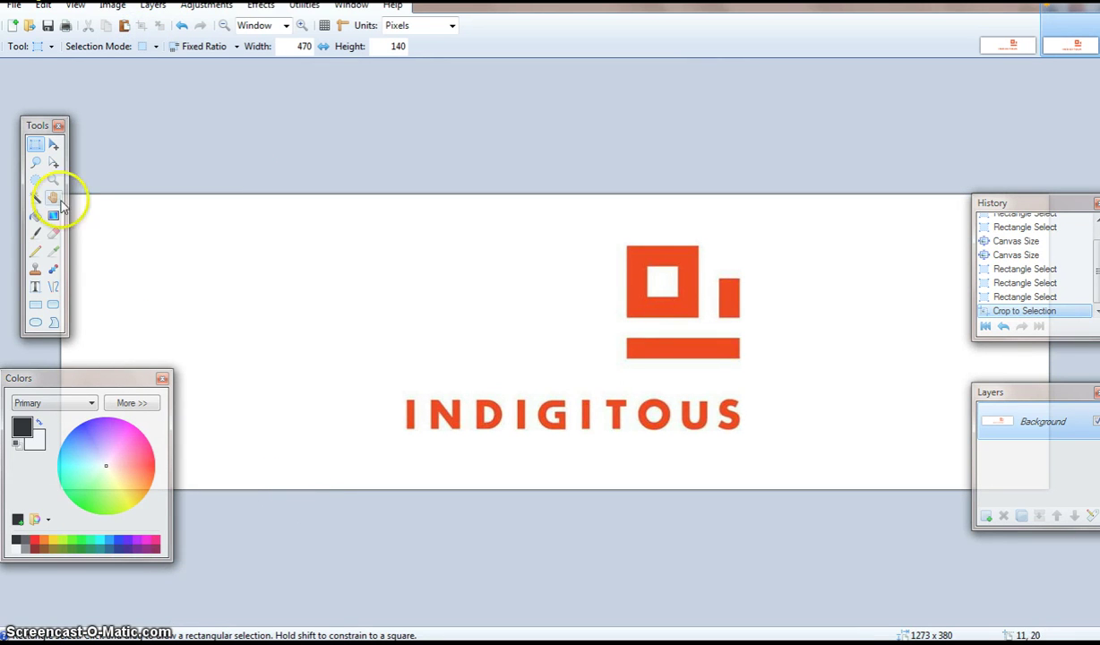
# Save the cropped image as a new JPEG named "Indigitous 470x140" in the compressed folder, with quality 100
pyautogui.click(24, 8)
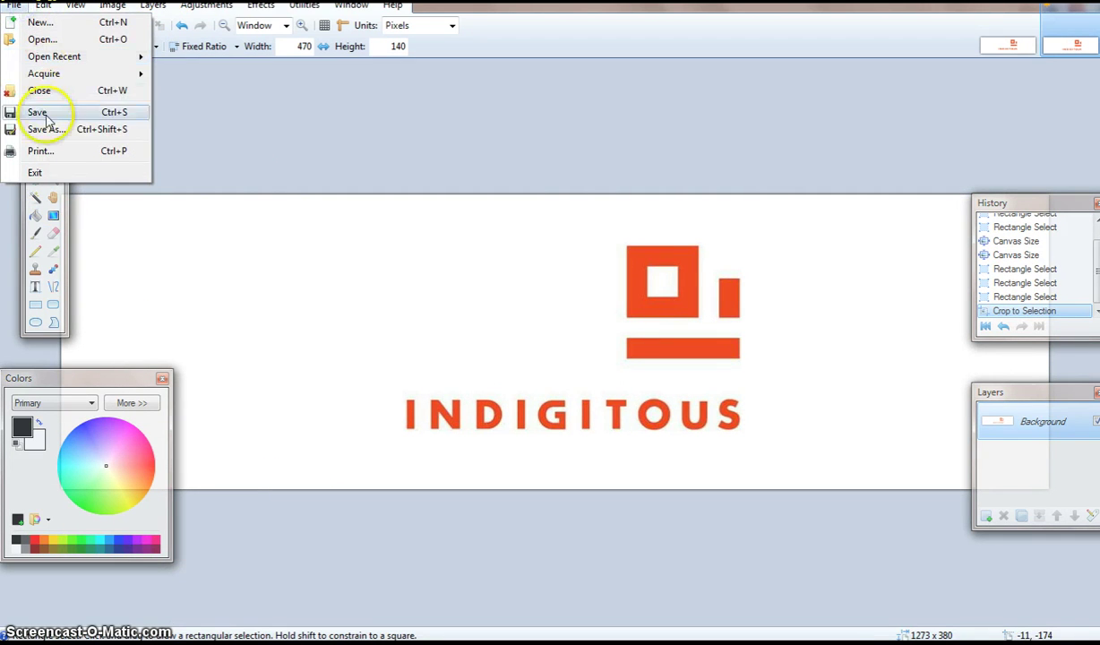
pyautogui.click(72, 127)
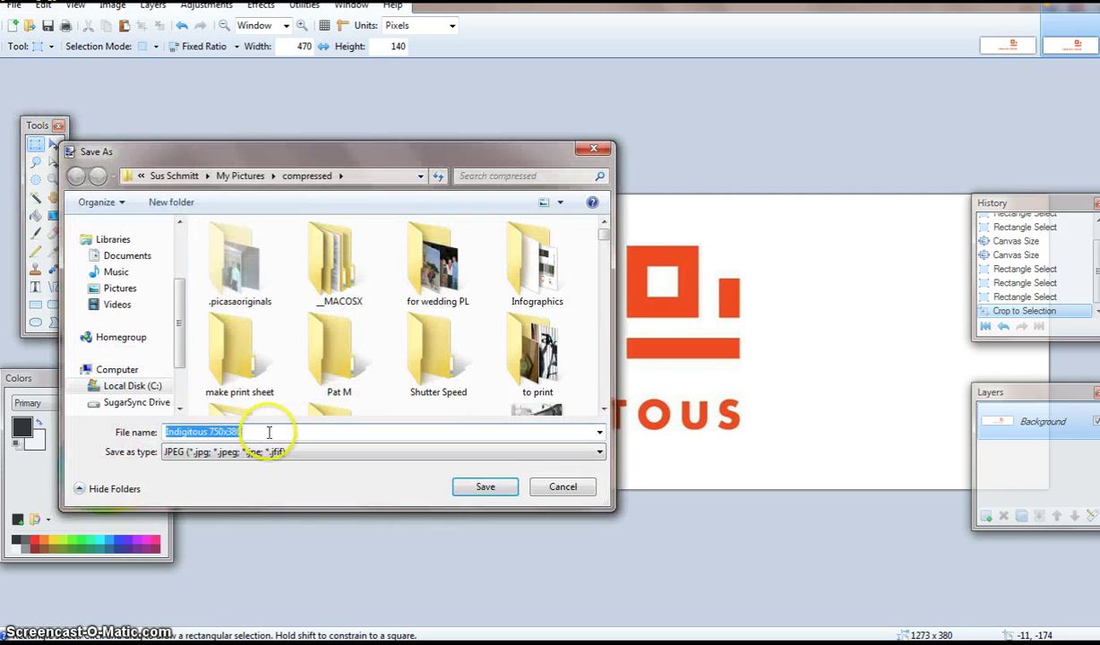
pyautogui.click(262, 432)
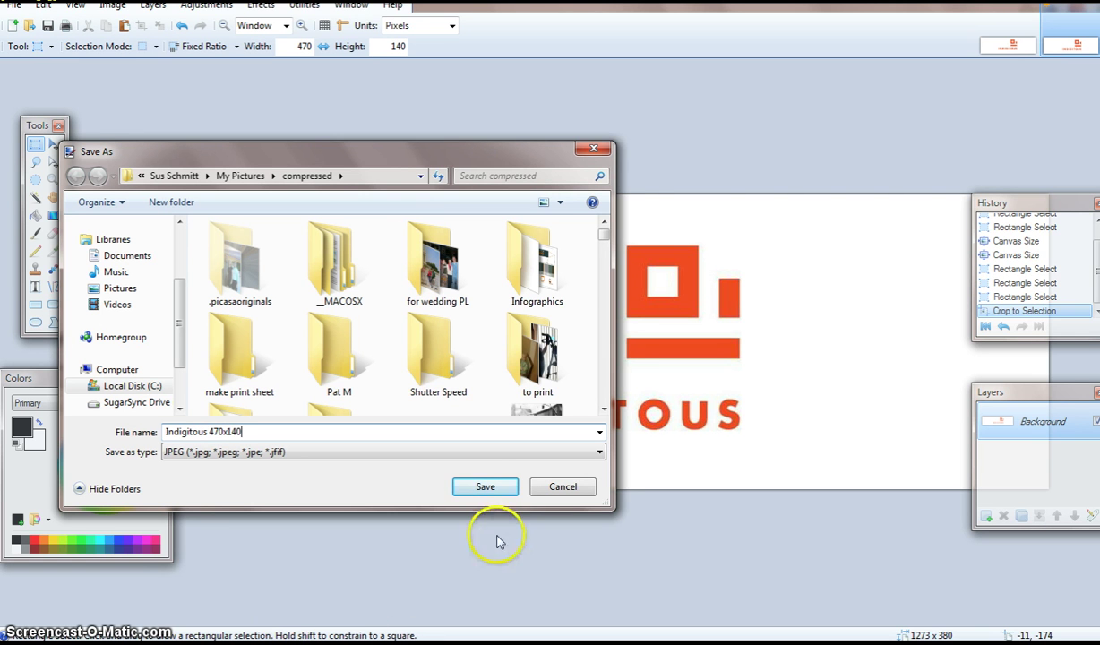
pyautogui.click(485, 487)
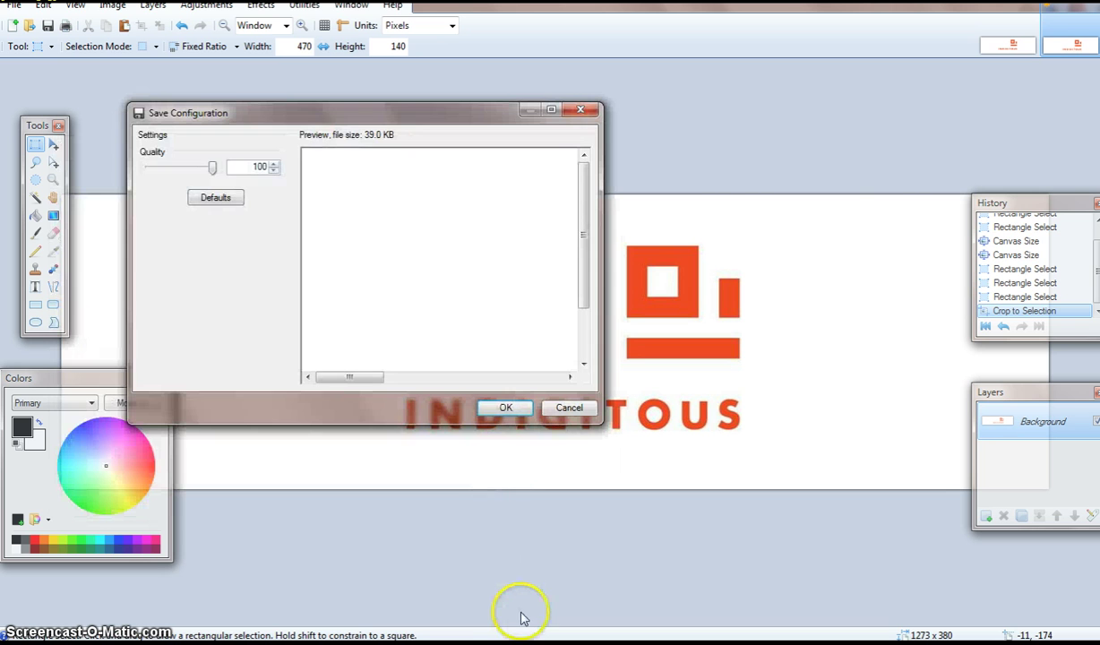
pyautogui.click(504, 406)
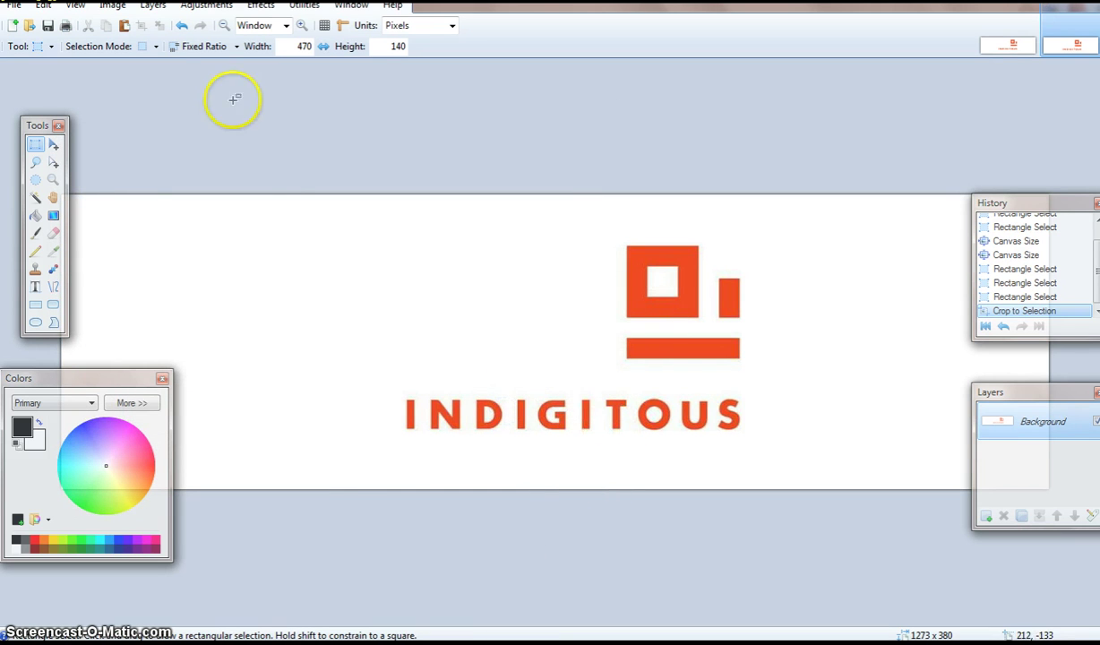
# Resize the cropped image to 470 by 140 pixels with the aspect ratio maintained and save the file
pyautogui.click(114, 9)
pyautogui.click(126, 40)
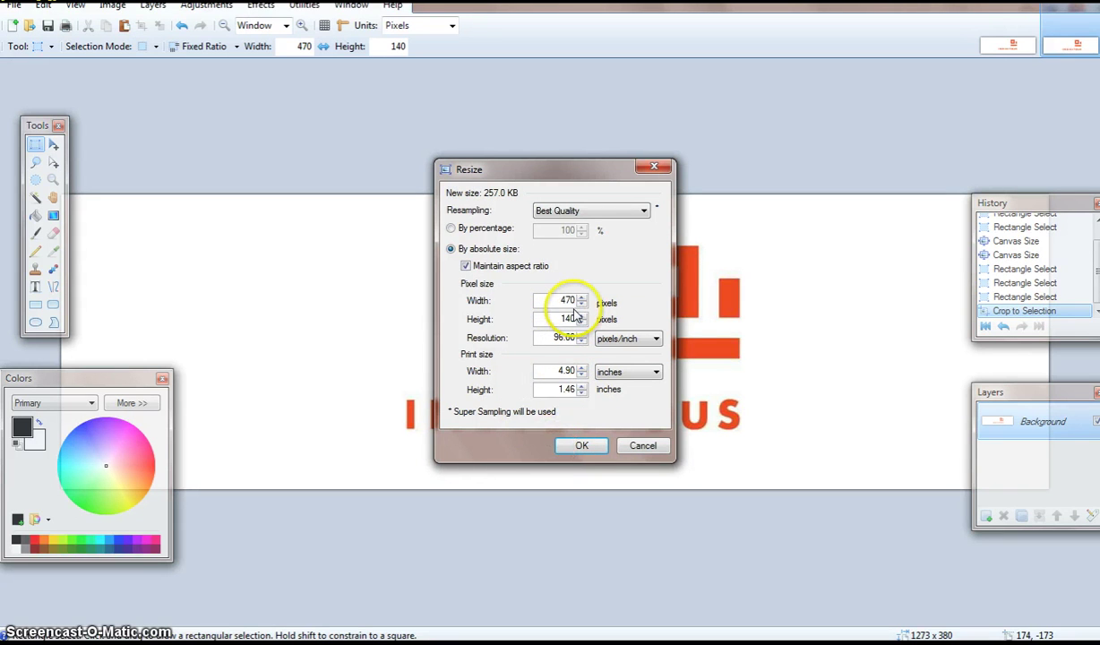
pyautogui.click(582, 446)
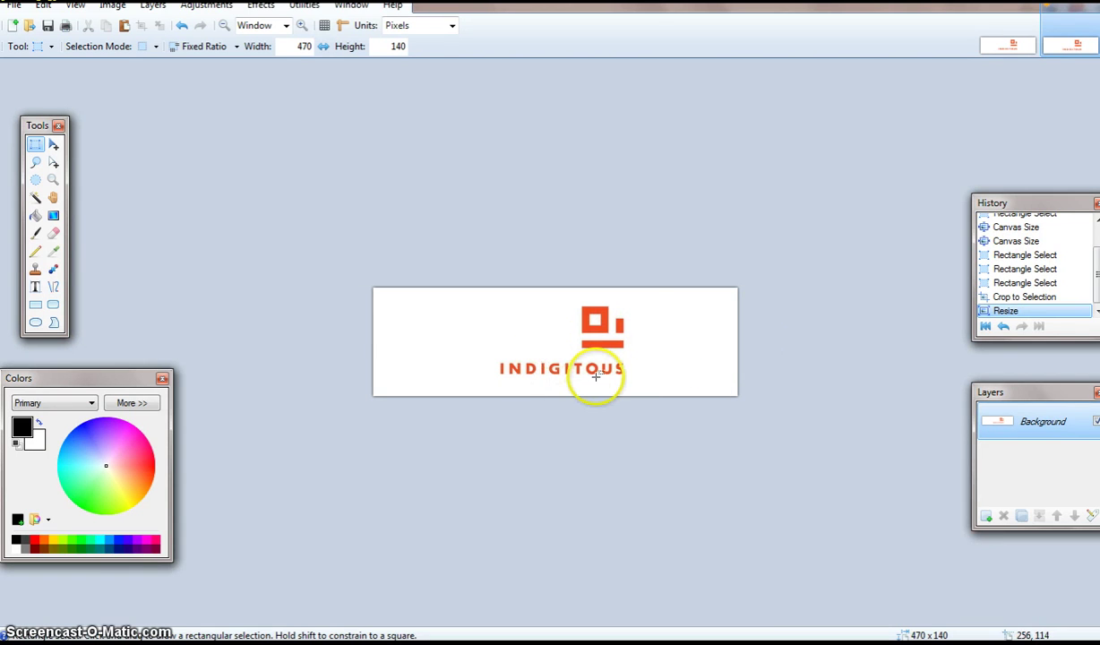
pyautogui.click(48, 26)
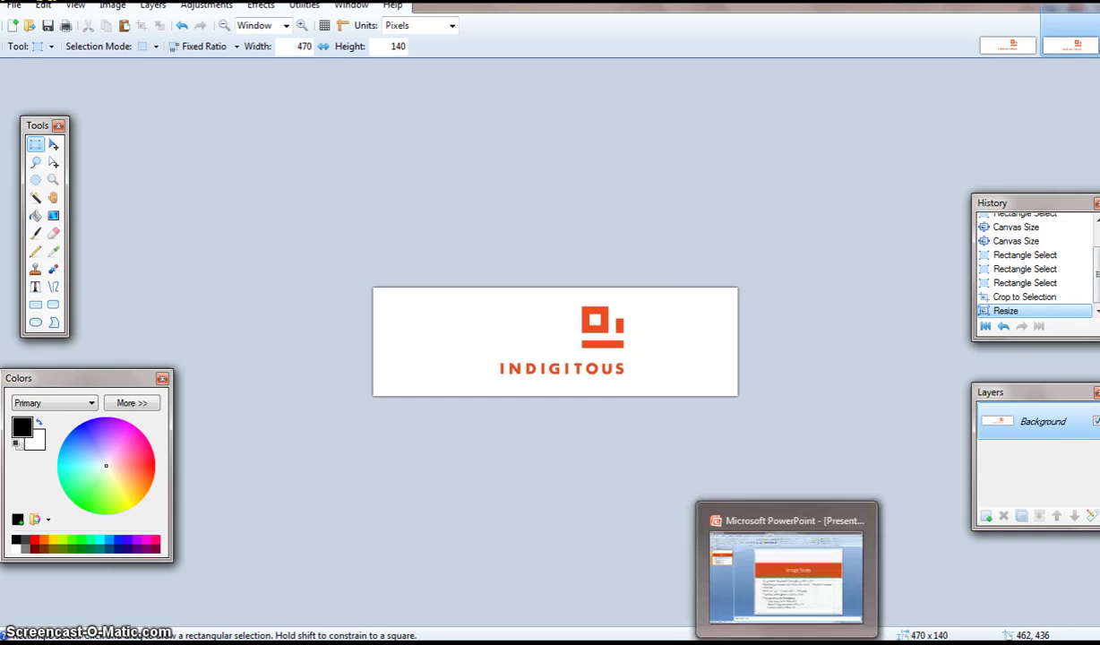
# Switch to the Indigitous Conferences post in the WordPress editor and open the file upload for its featured image
pyautogui.click(582, 640)
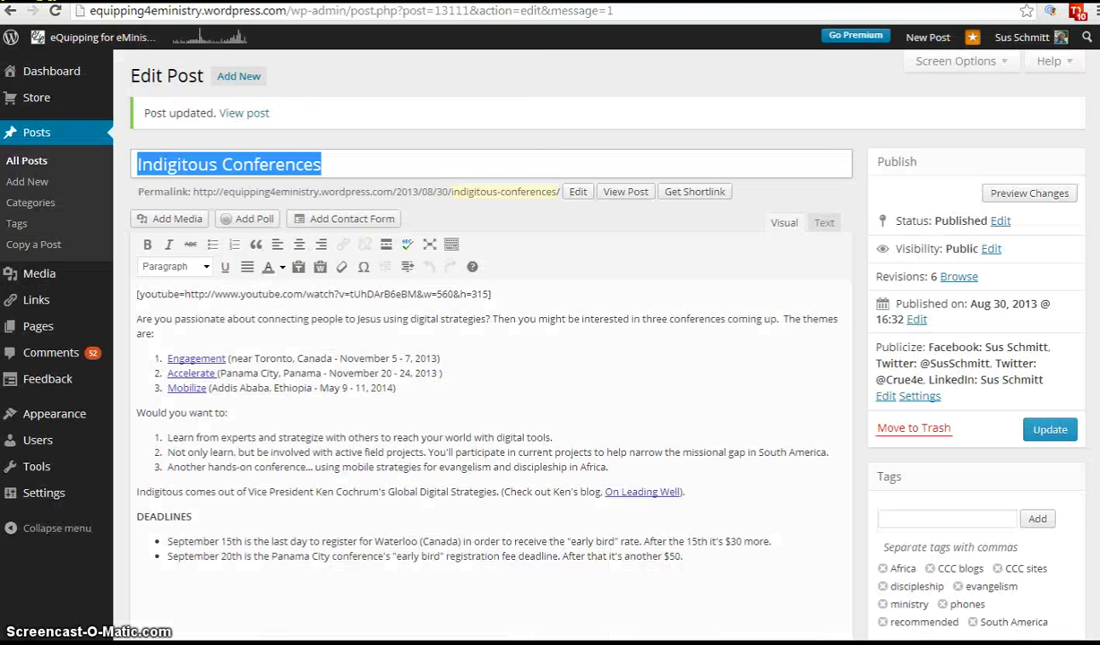
pyautogui.click(540, 294)
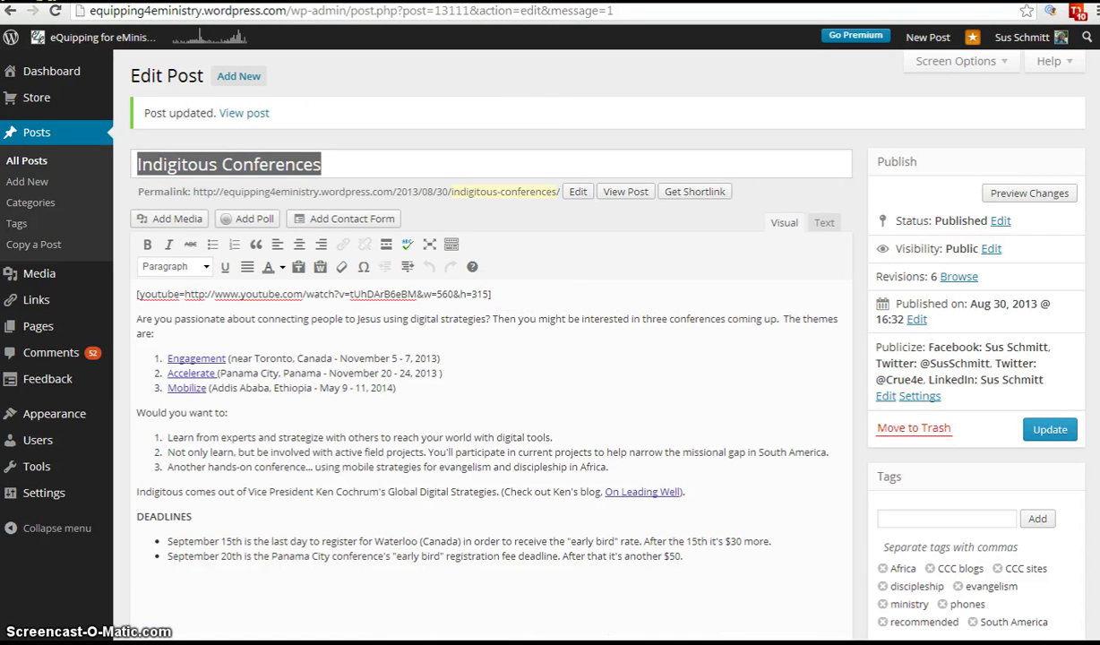
pyautogui.scroll(-6, 582, 358)
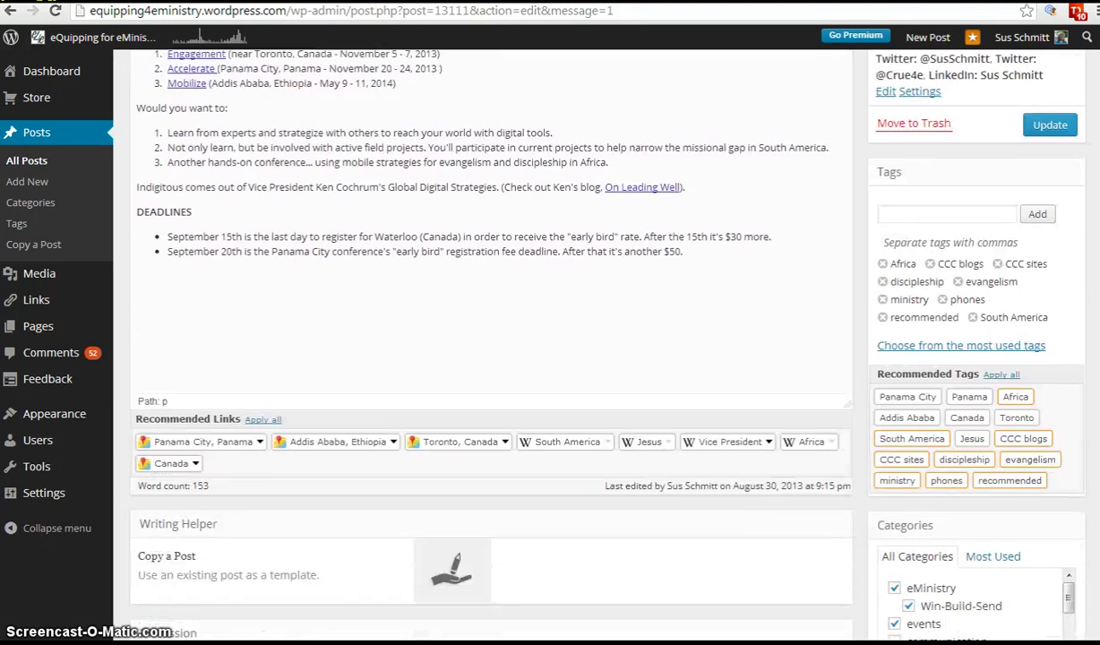
pyautogui.scroll(-2, 1092, 448)
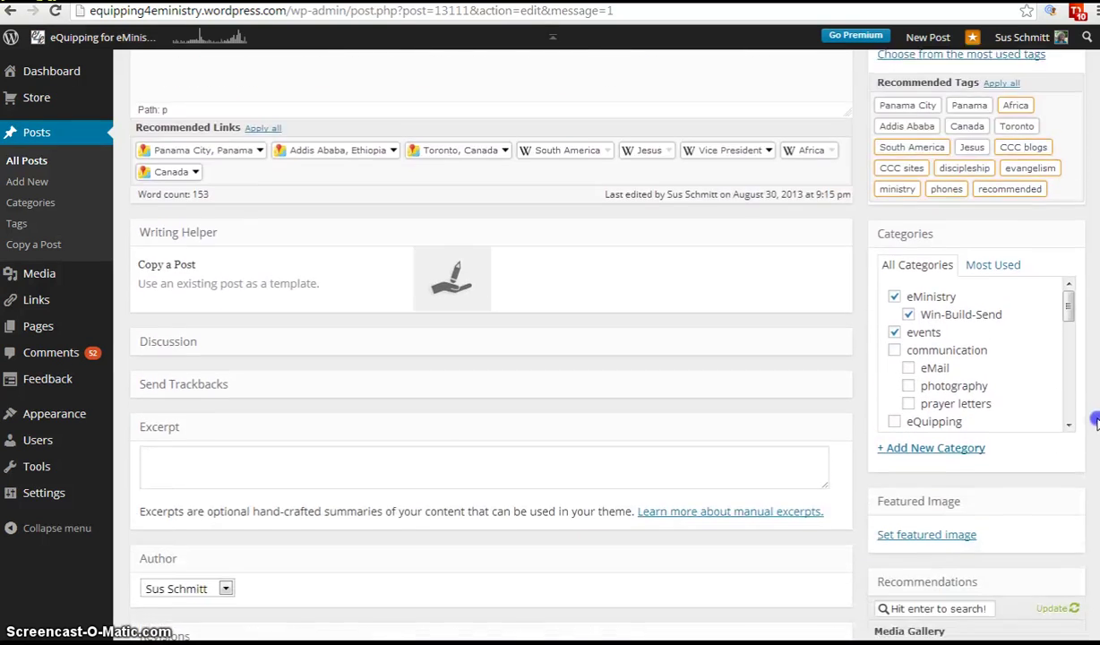
pyautogui.scroll(7, 1092, 448)
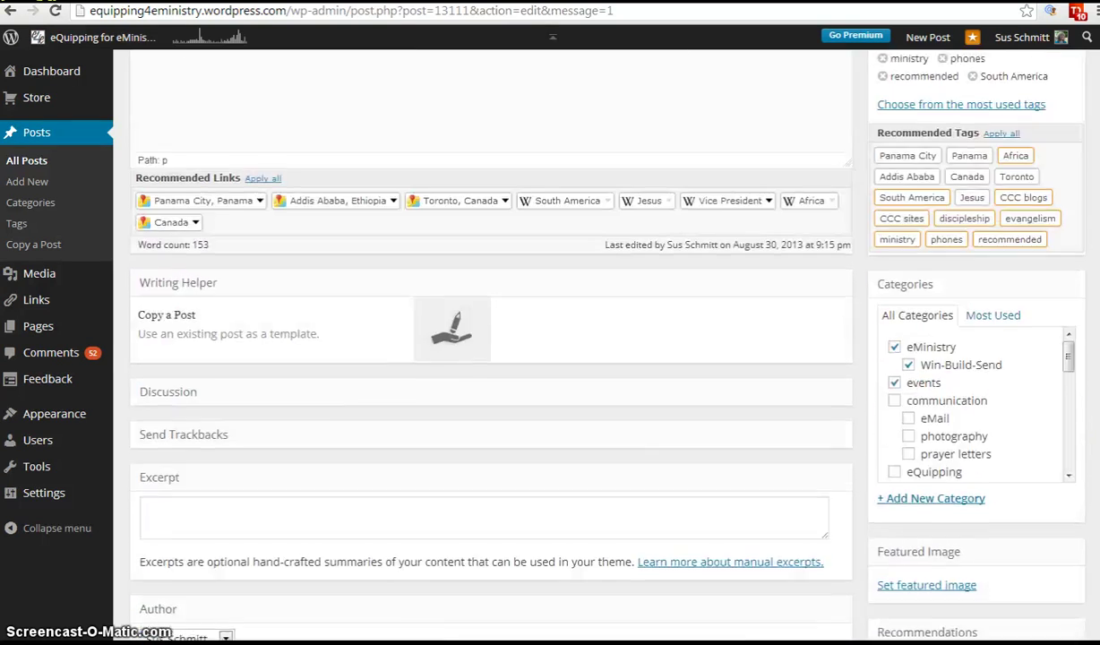
pyautogui.scroll(1, 684, 269)
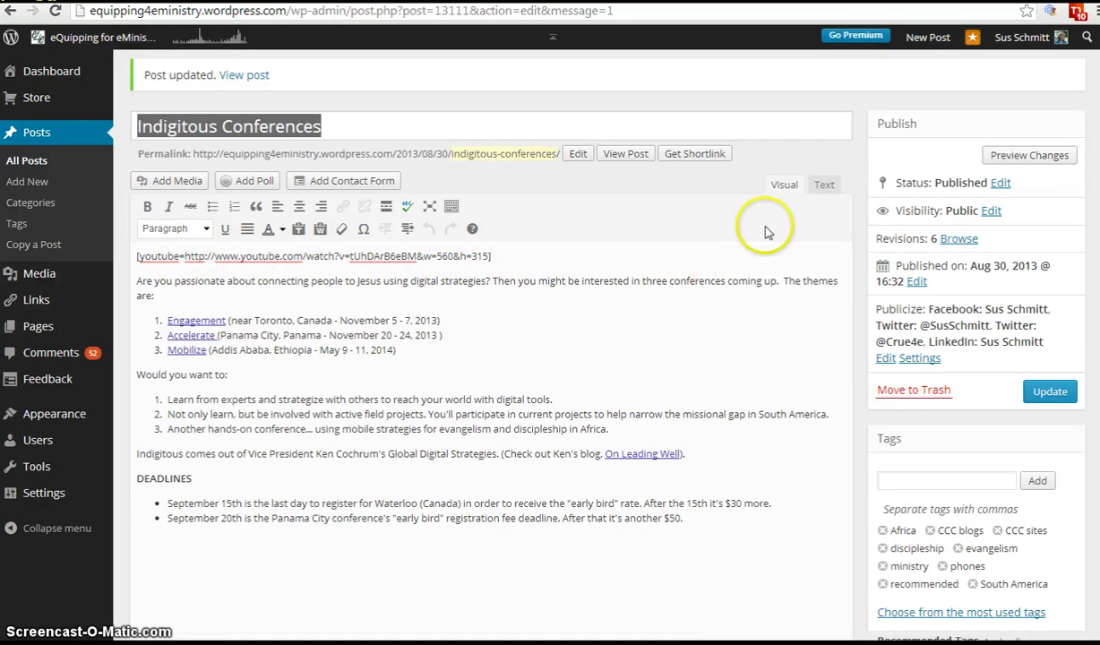
pyautogui.scroll(-6, 1094, 437)
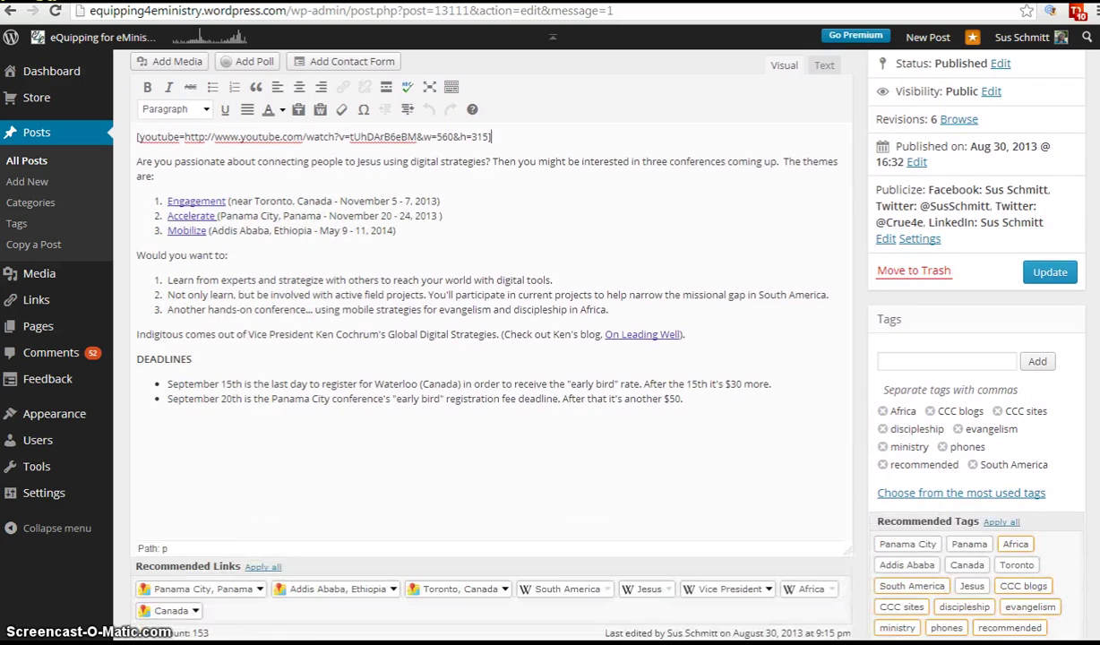
pyautogui.scroll(-3, 1095, 437)
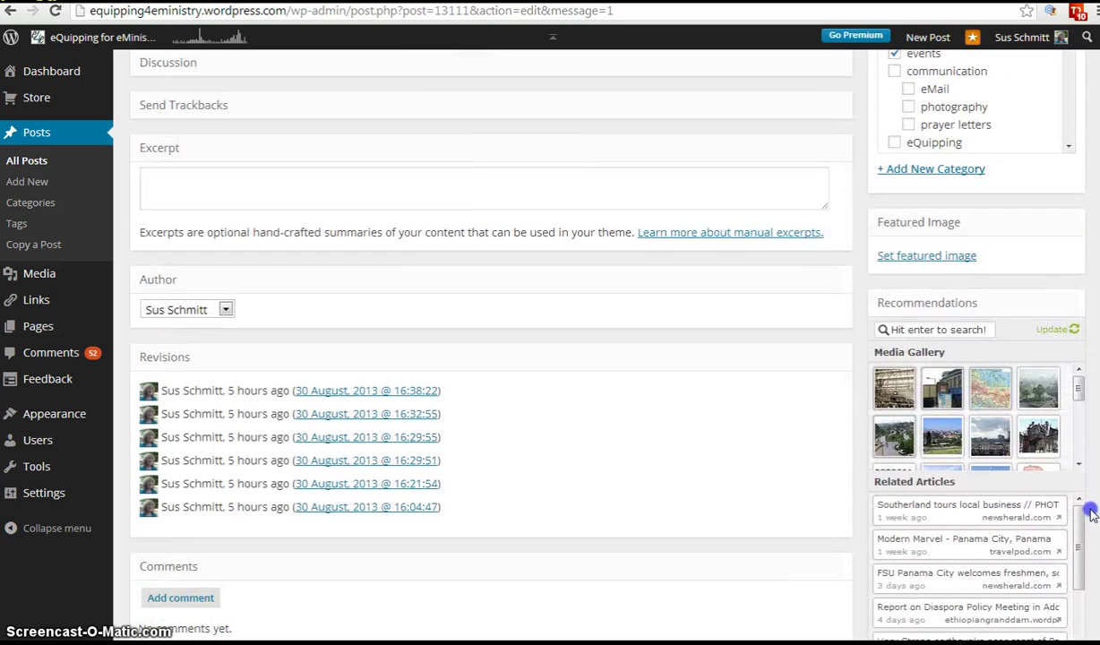
pyautogui.click(924, 258)
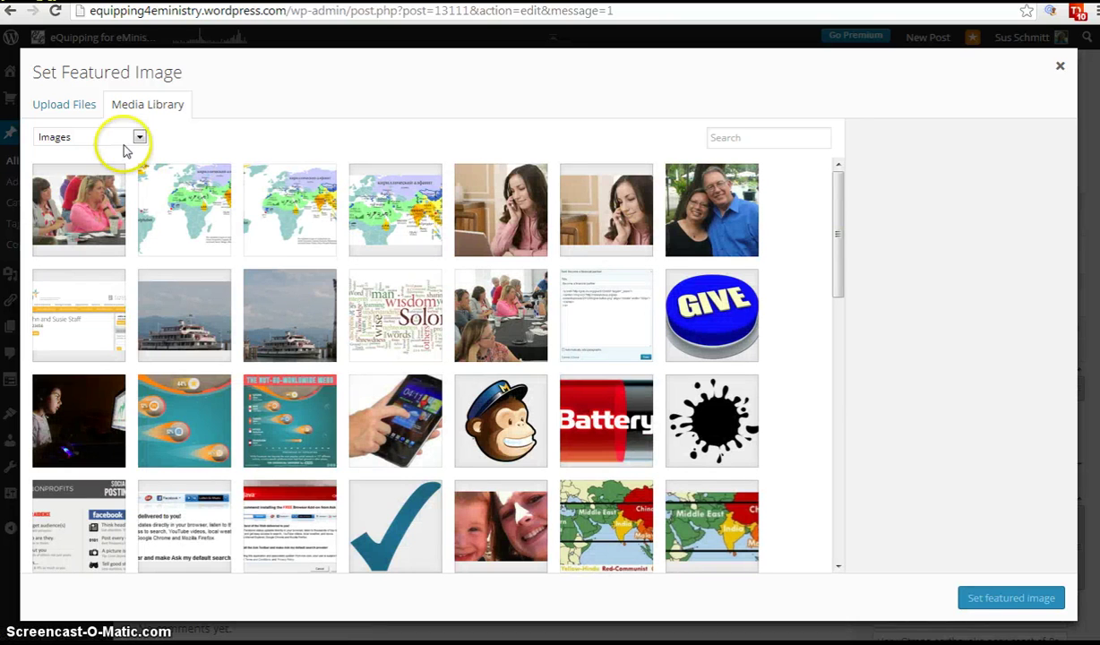
pyautogui.click(63, 110)
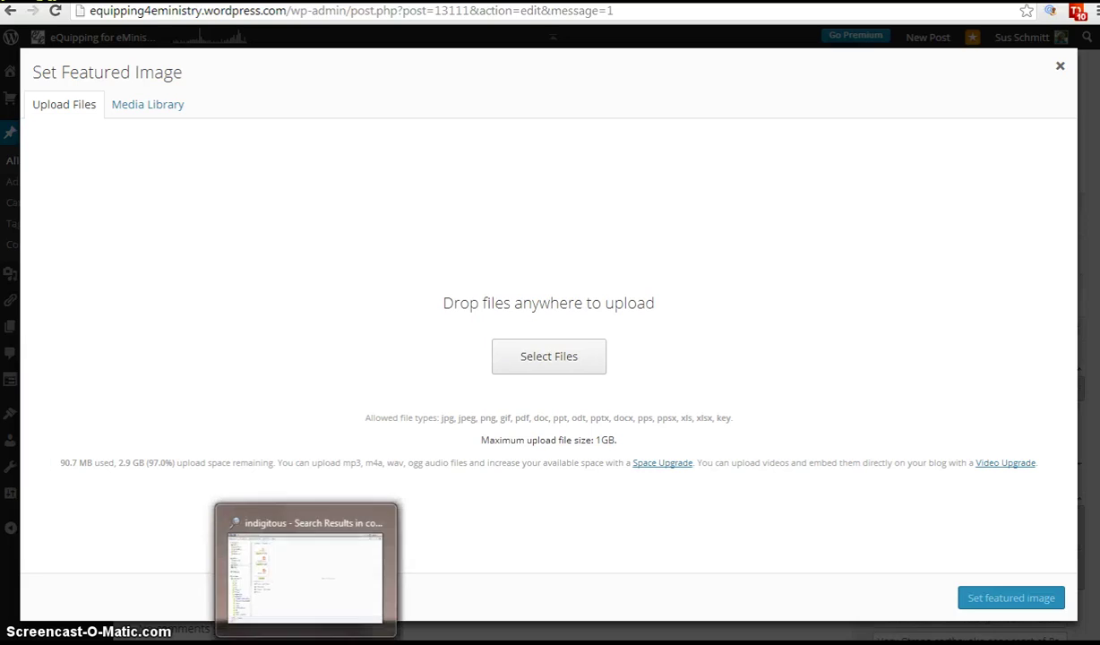
# Upload Indigitous 470x140 and Indigitous 750x380 from the compressed folder's search results, and set Indigitous 750x380 as the post's featured image
pyautogui.click(251, 538)
pyautogui.click(230, 196)
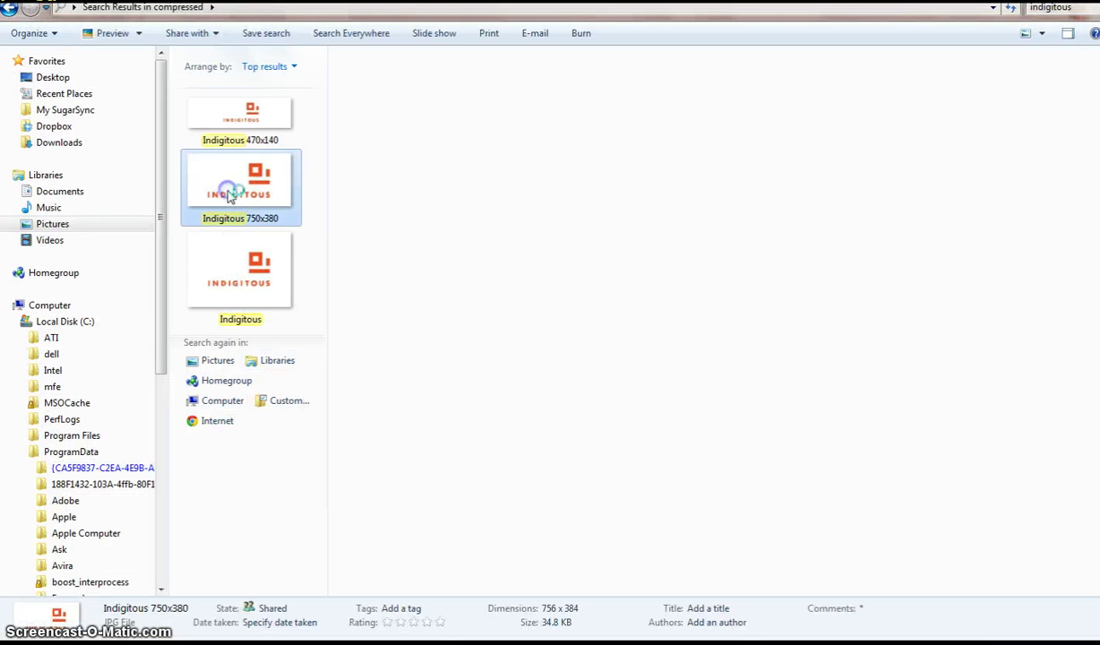
pyautogui.keyDown('ctrl'); pyautogui.click(221, 114); pyautogui.keyUp('ctrl')
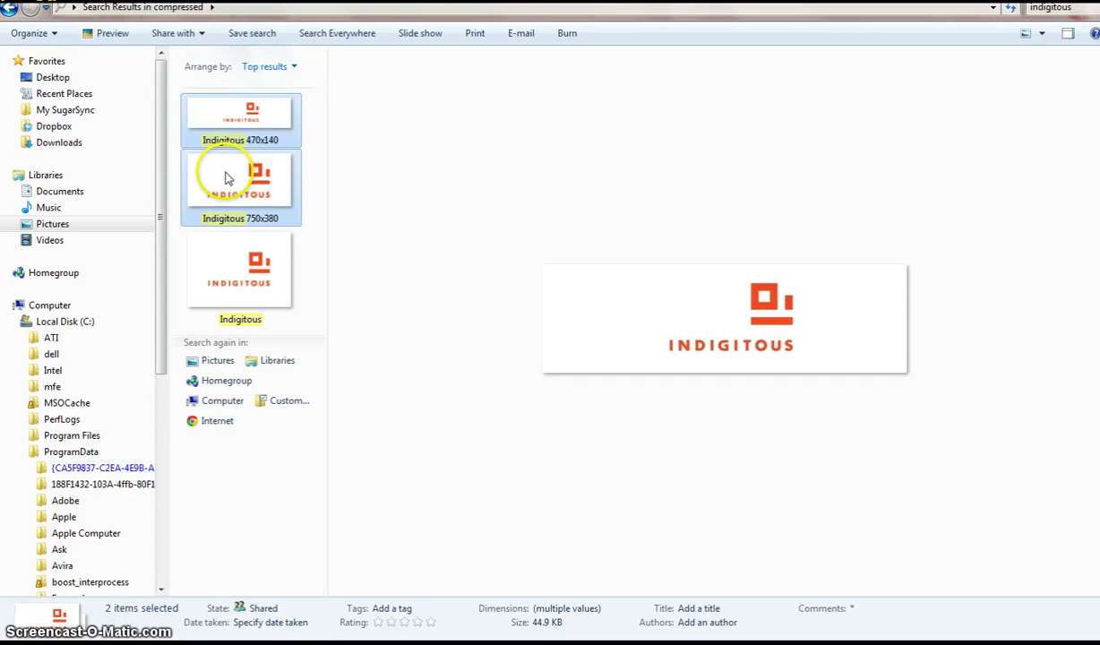
pyautogui.moveTo(227, 178); pyautogui.dragTo(592, 407)
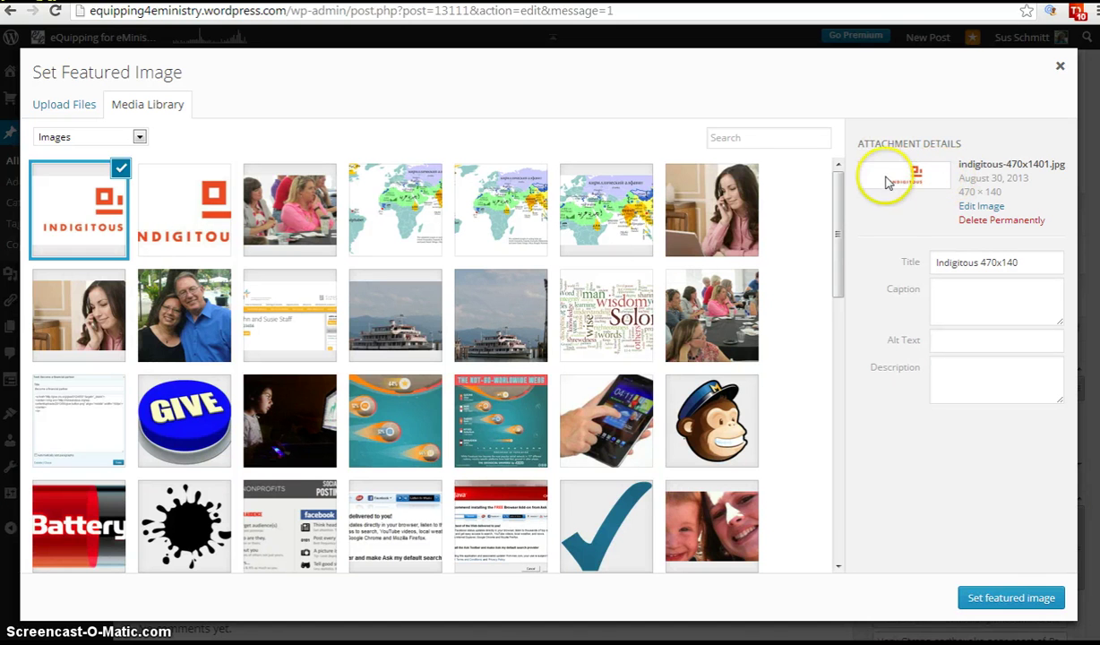
pyautogui.click(182, 232)
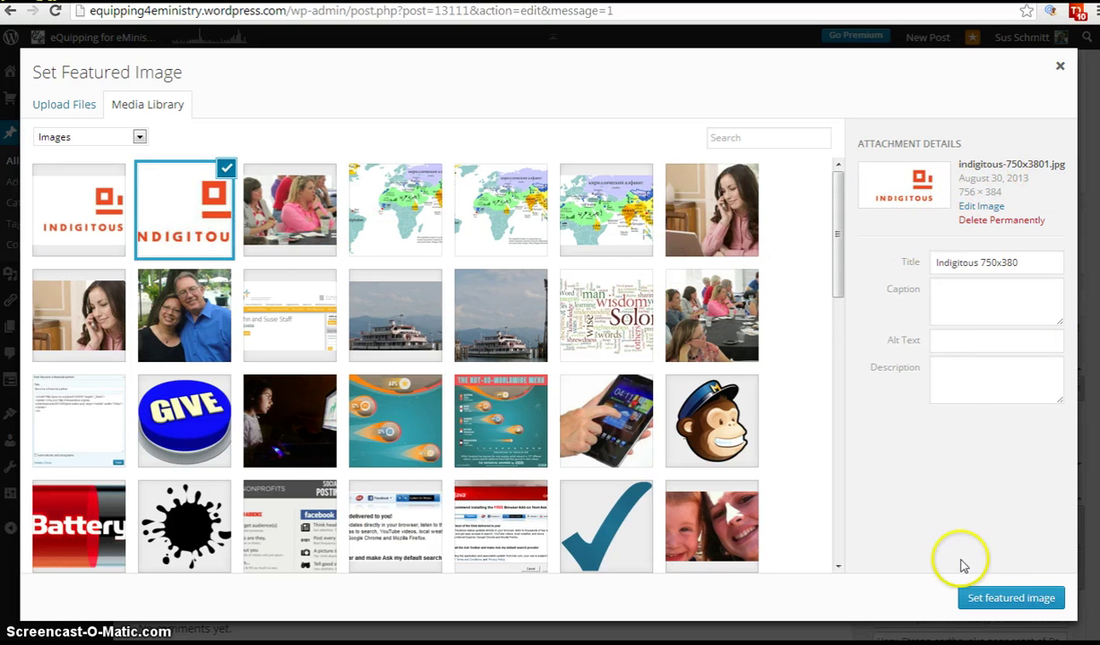
pyautogui.click(978, 587)
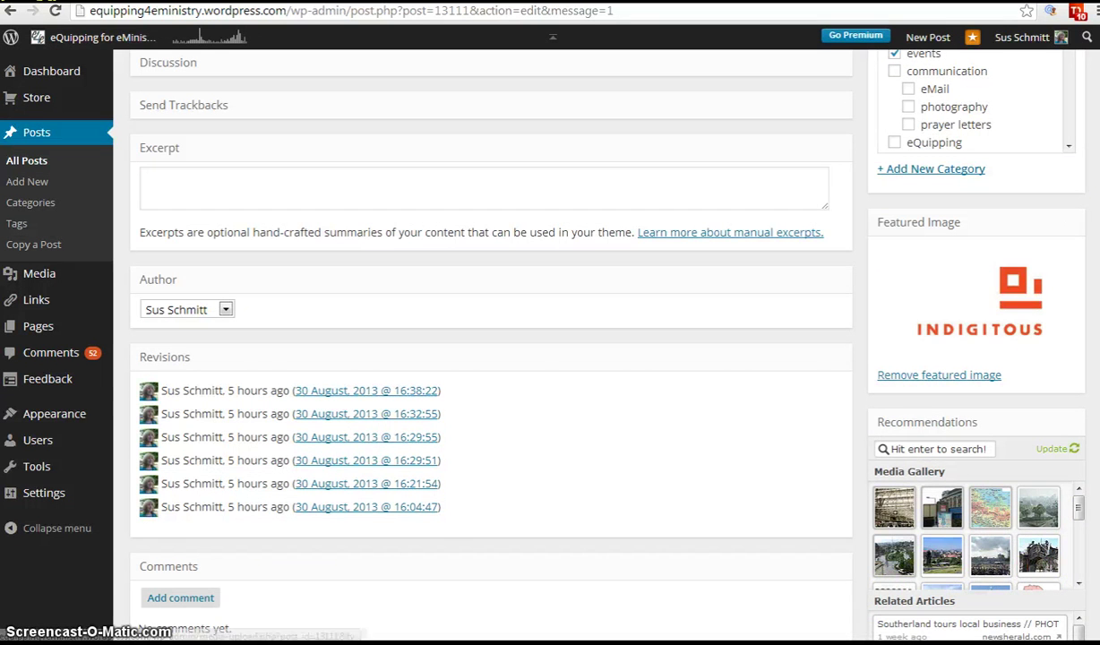
# Stick the public post to the front page through its visibility settings and update the post
pyautogui.scroll(6, 1083, 277)
pyautogui.scroll(4, 994, 179)
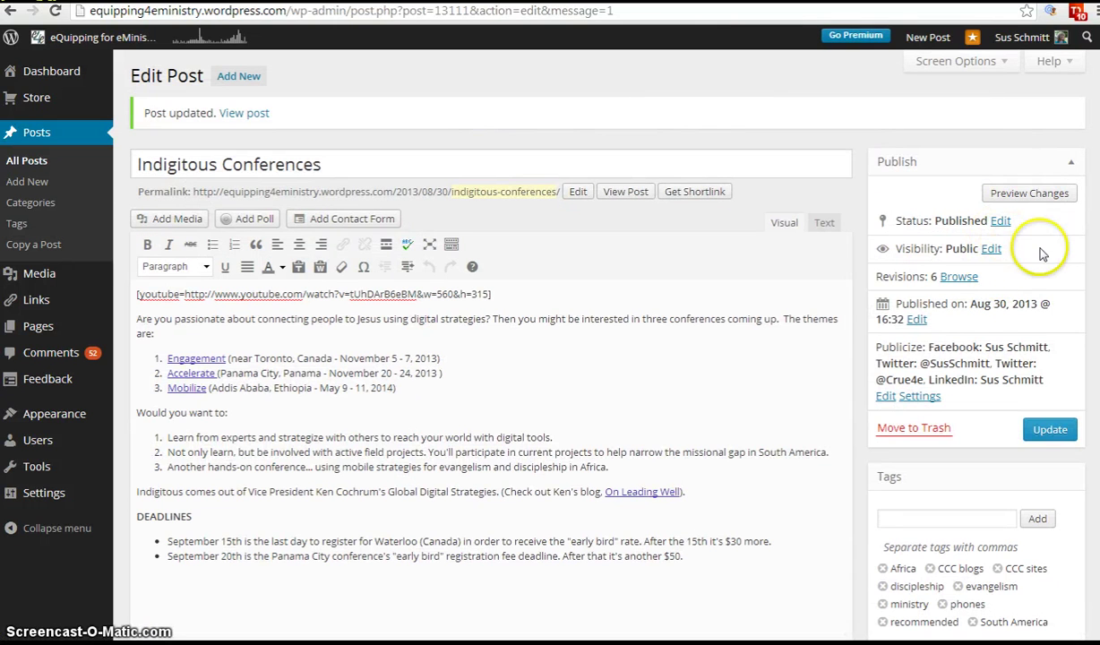
pyautogui.click(991, 253)
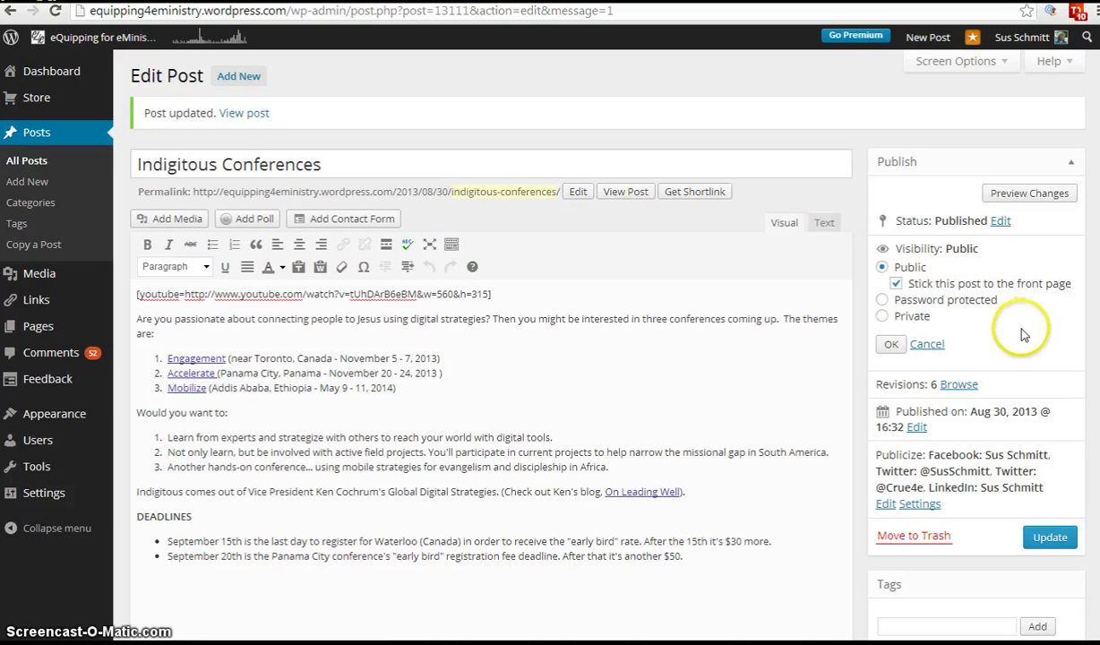
pyautogui.click(891, 344)
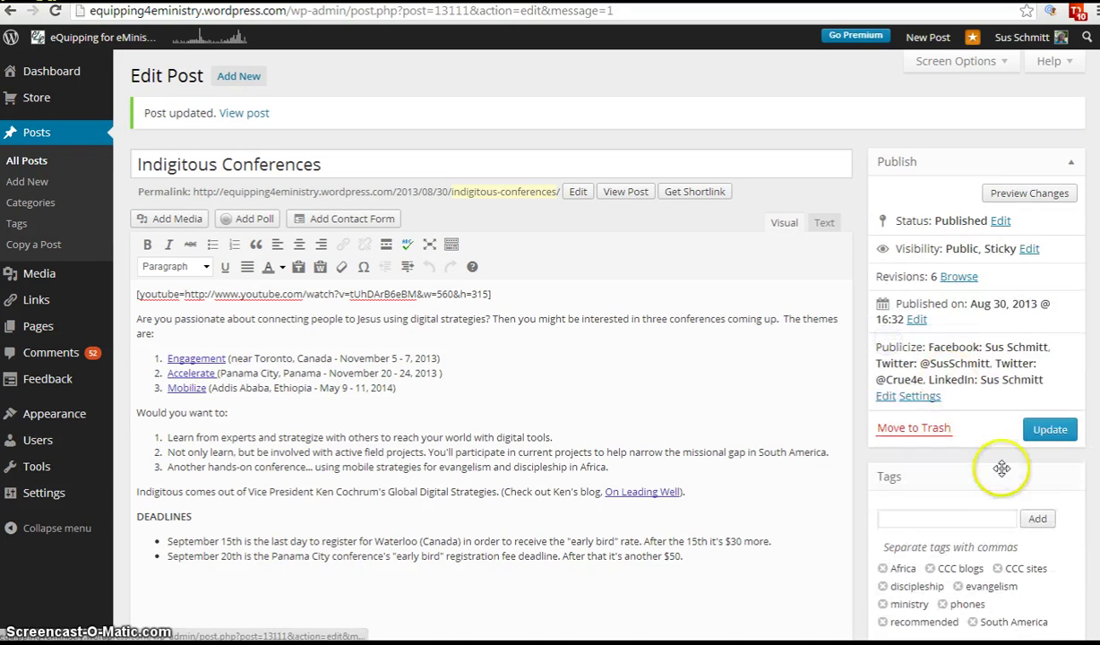
pyautogui.click(1043, 429)
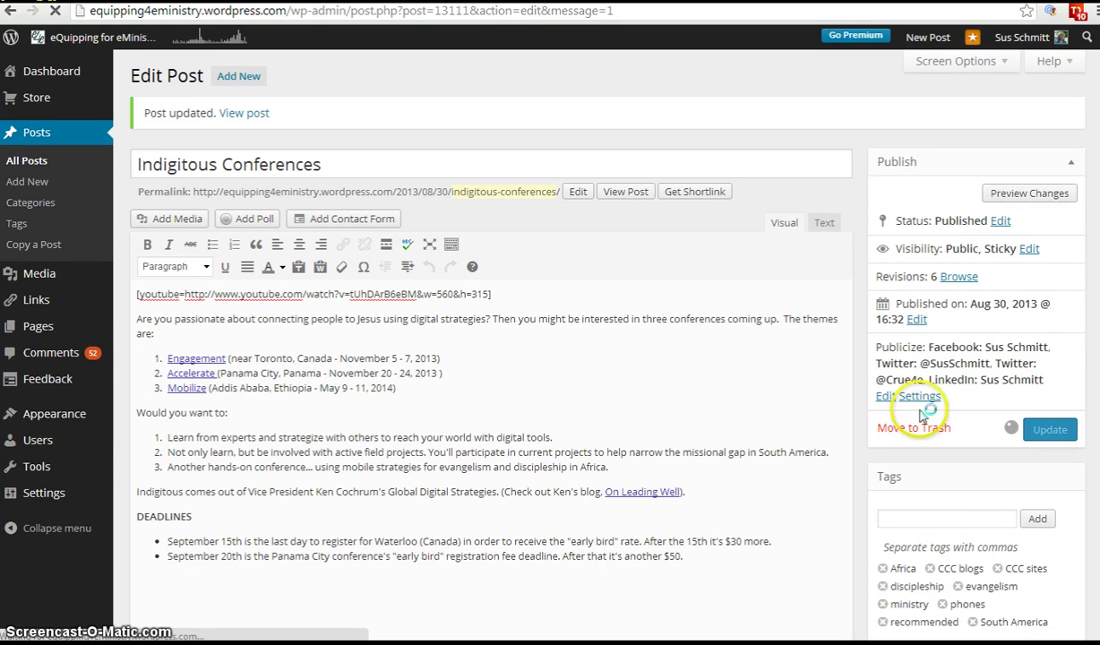